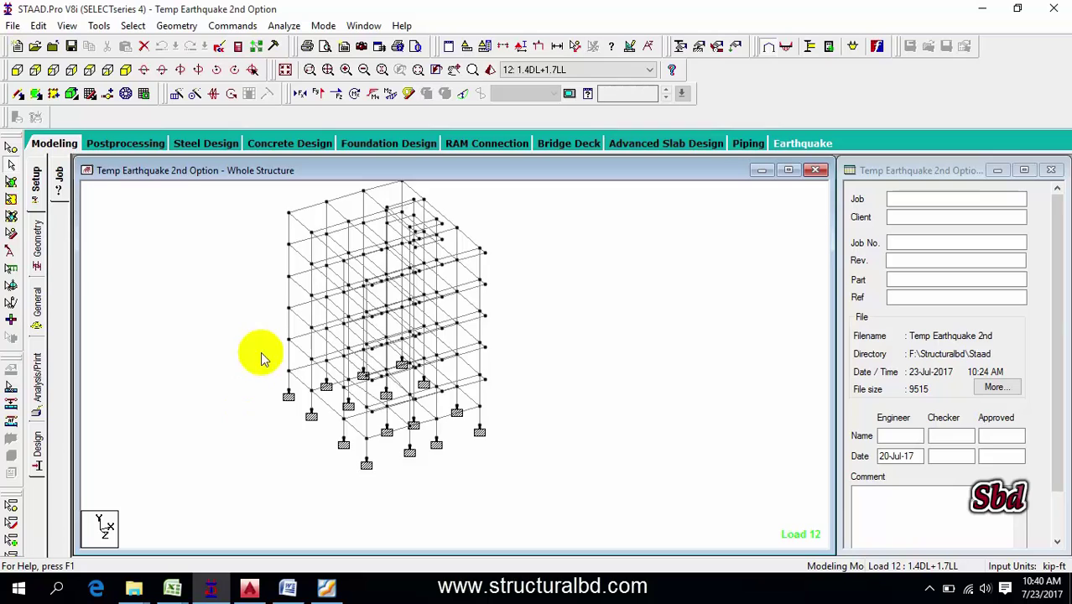
Step: Rotate the frame view and bring up the structure's Design page
key(Left)
key(Left)
key(Left)
key(Left)
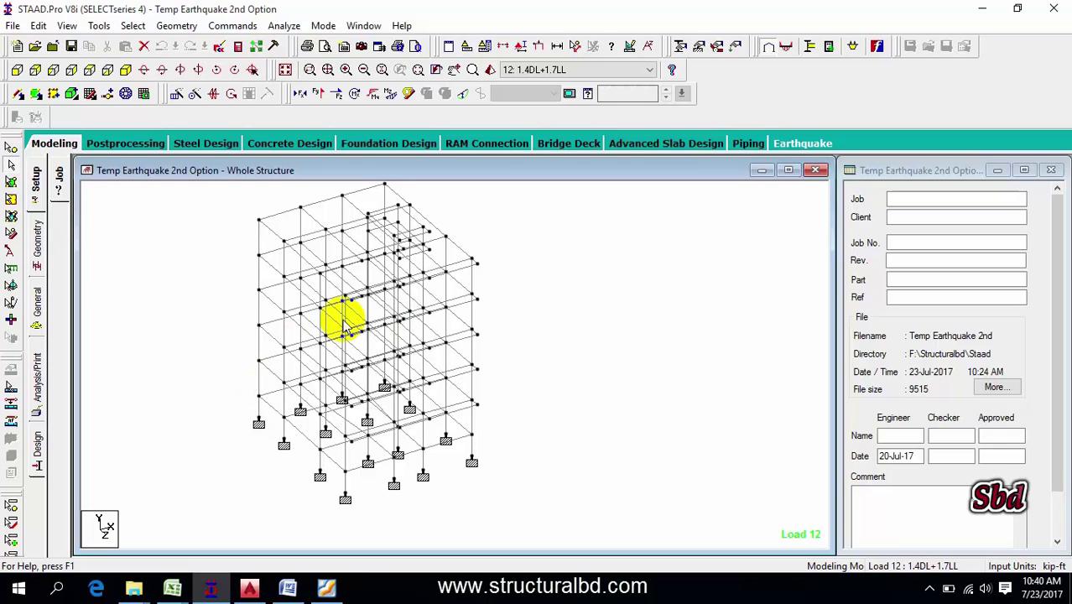
click(34, 448)
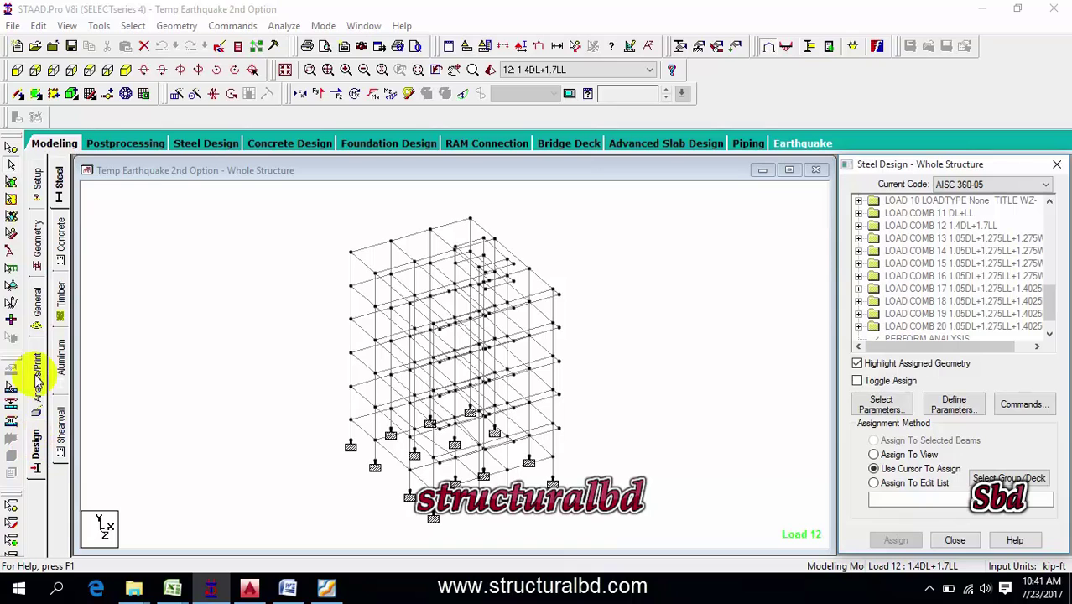
Step: Switch to Concrete design and keep ACI 318 2008 as the current code
click(63, 239)
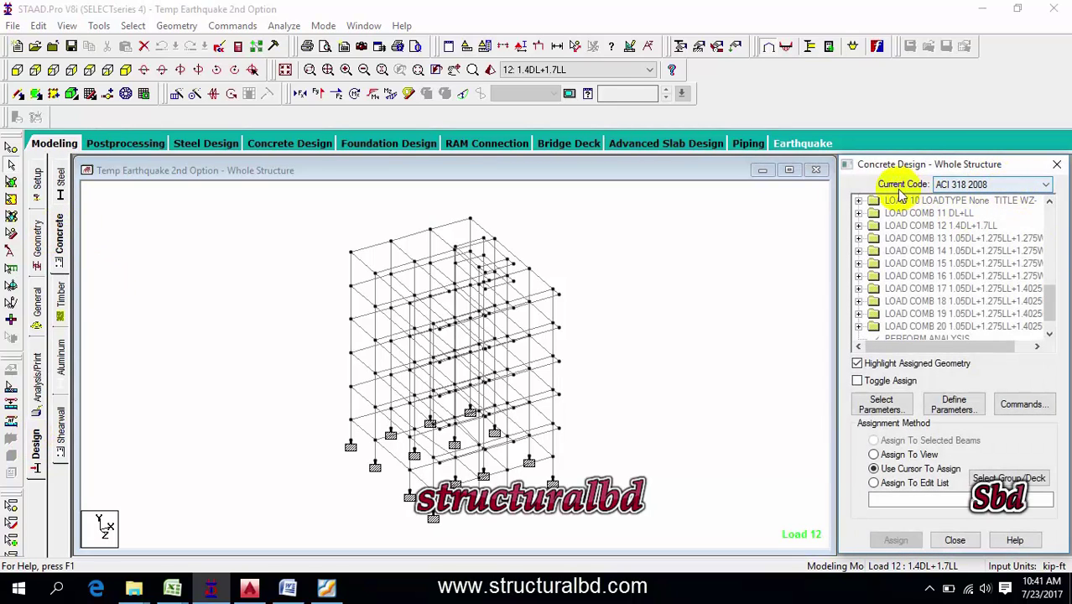
click(1000, 189)
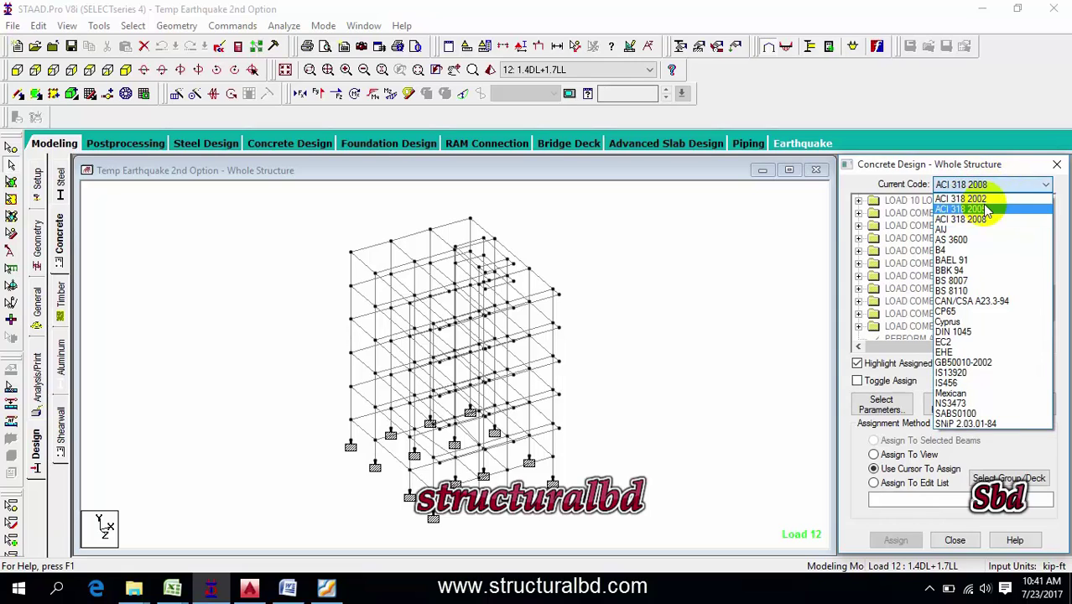
click(998, 172)
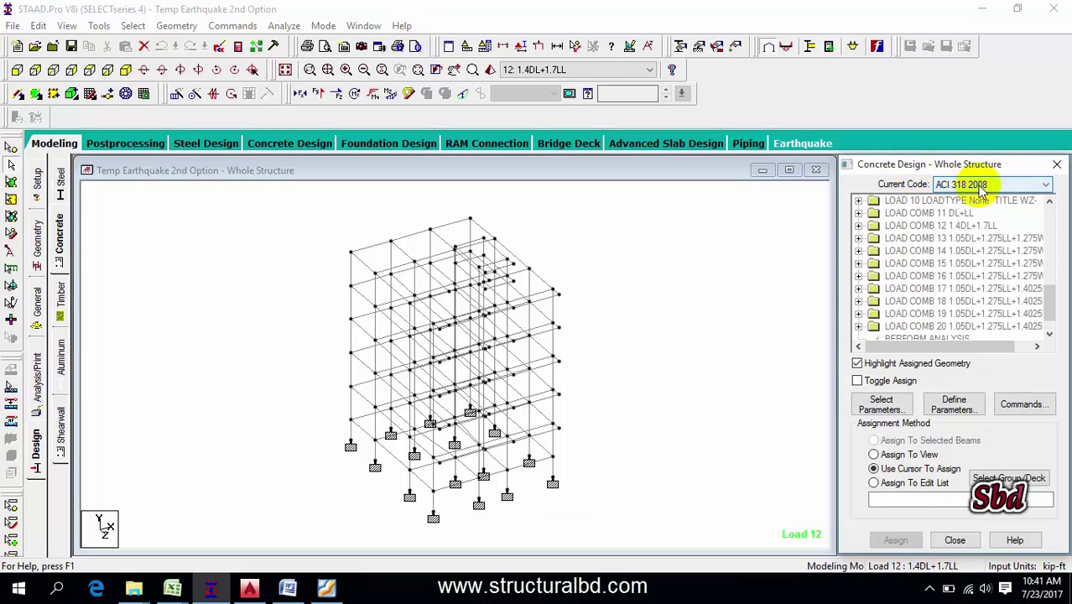
click(993, 186)
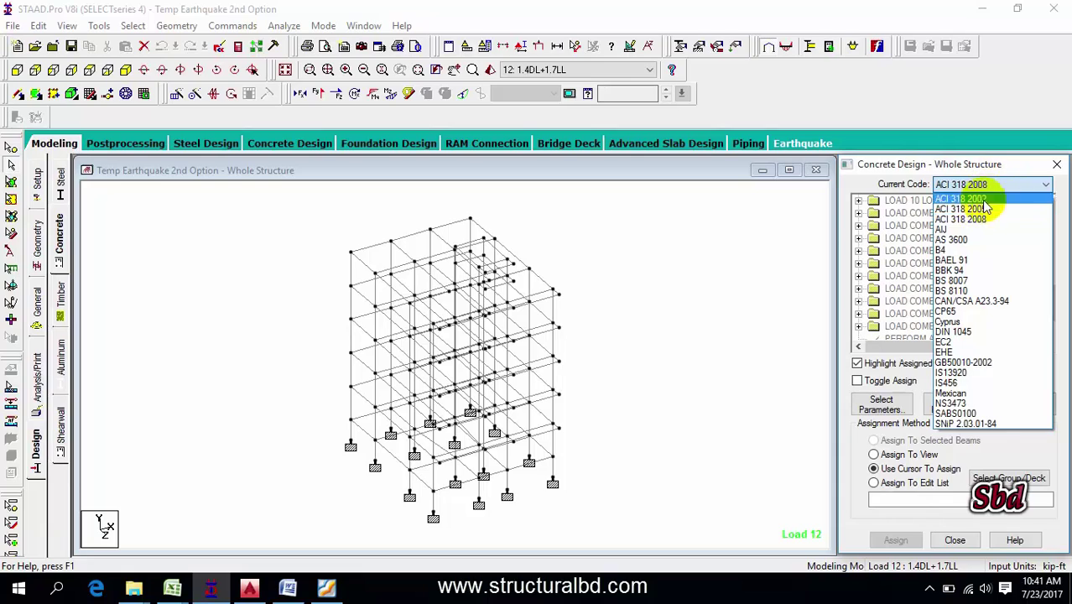
click(892, 279)
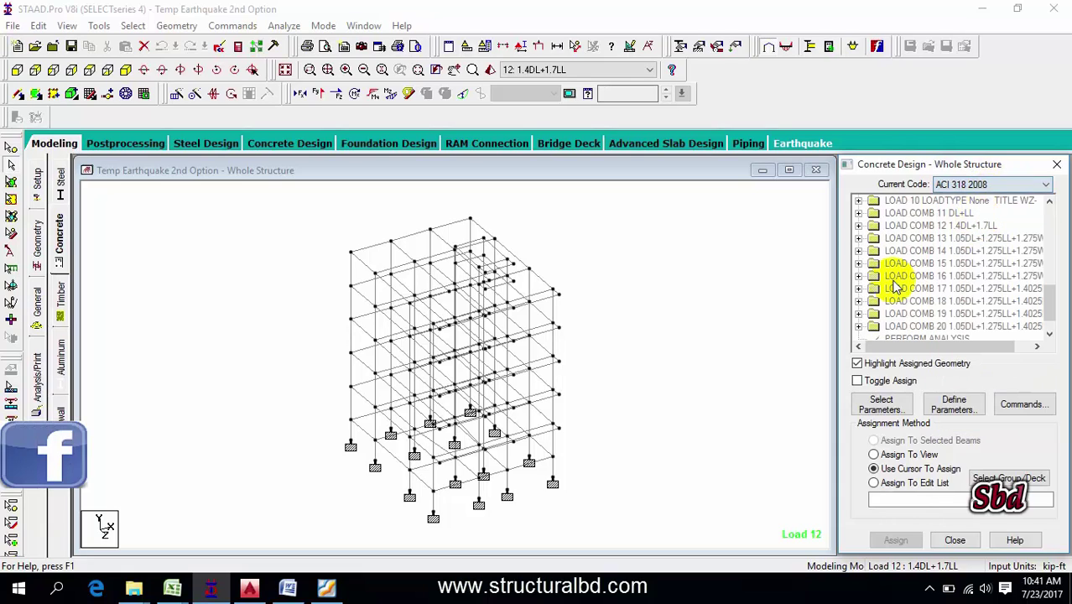
Step: Open the concrete Design Parameters and add CLB and CLS clear covers of 0.125 ft
click(953, 407)
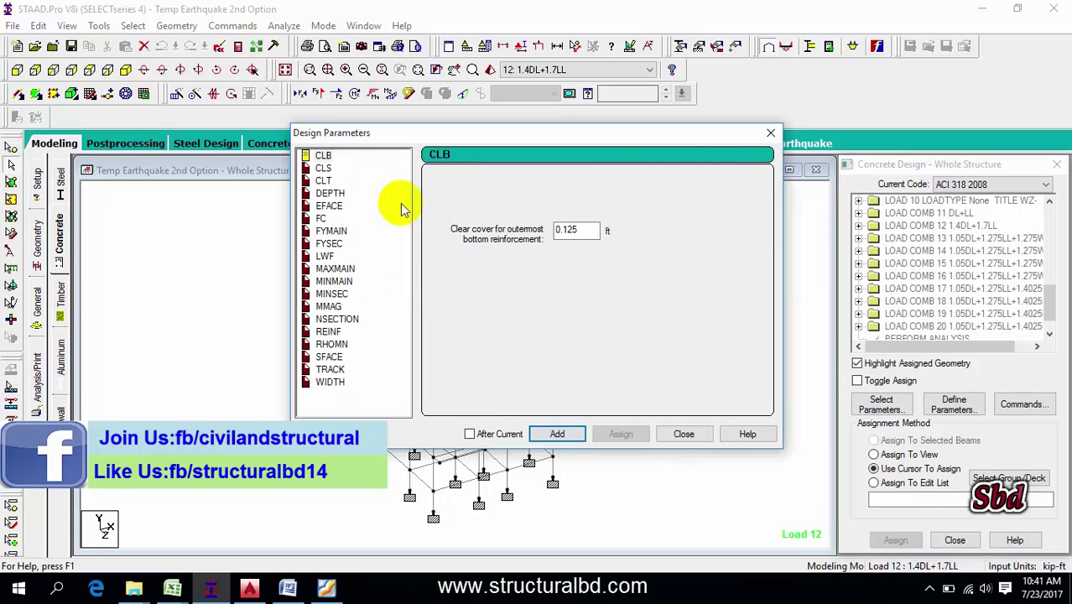
click(323, 156)
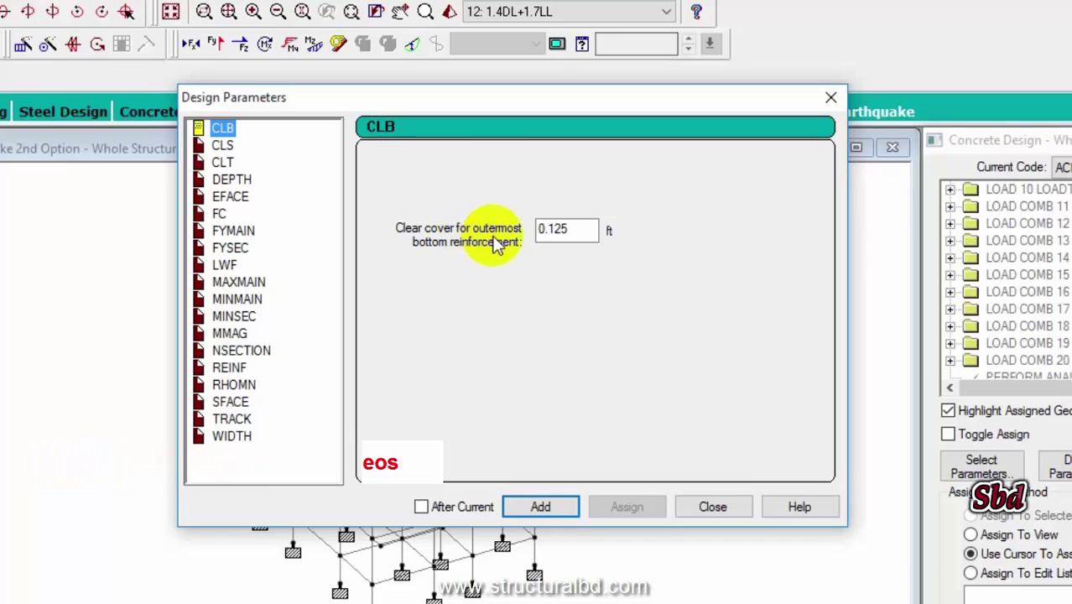
click(579, 228)
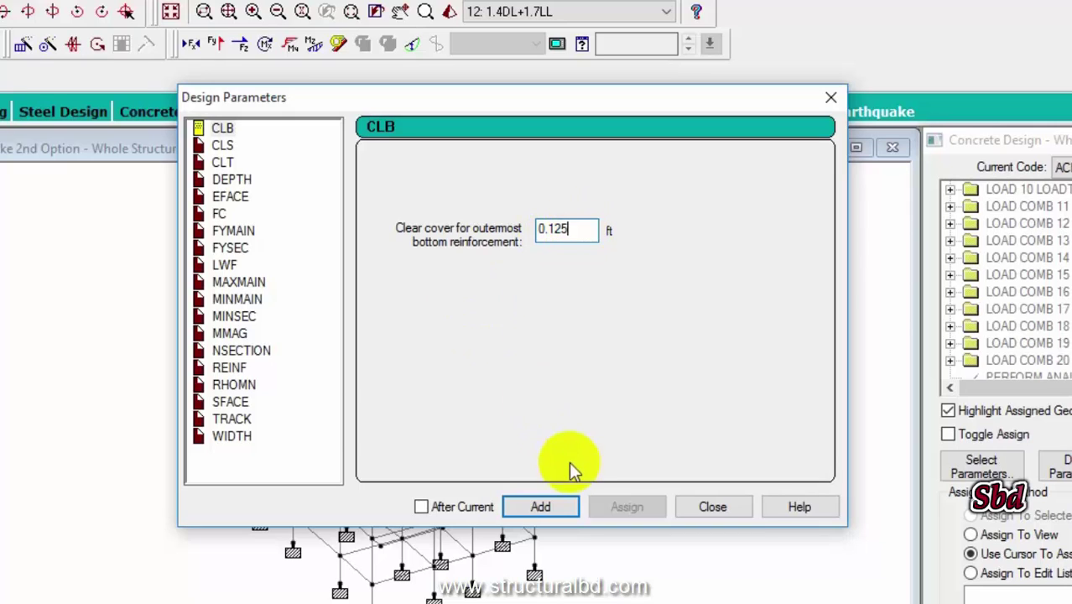
click(540, 507)
click(223, 145)
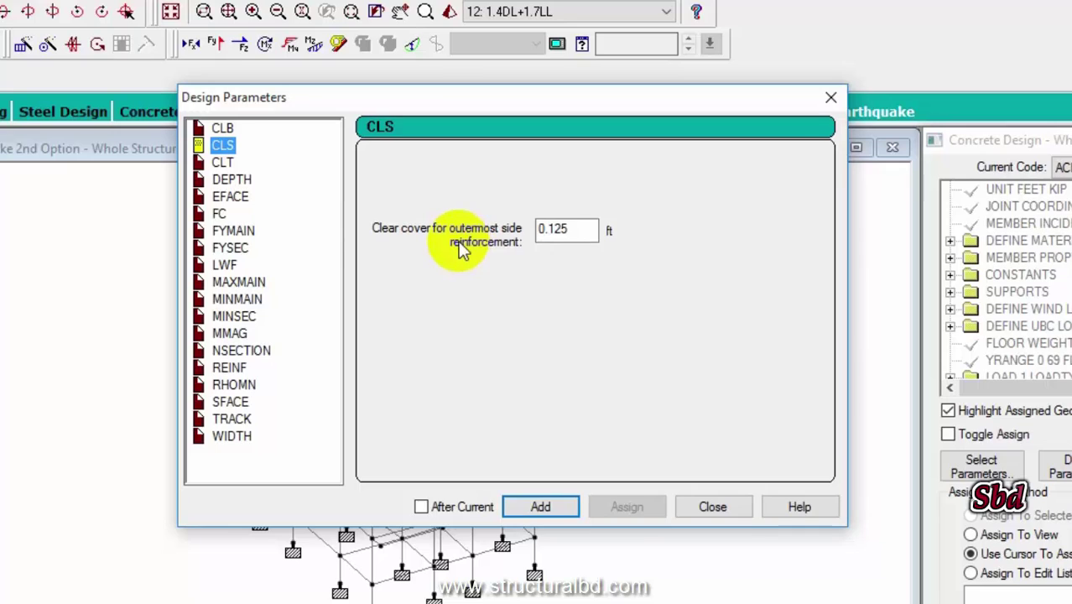
click(560, 230)
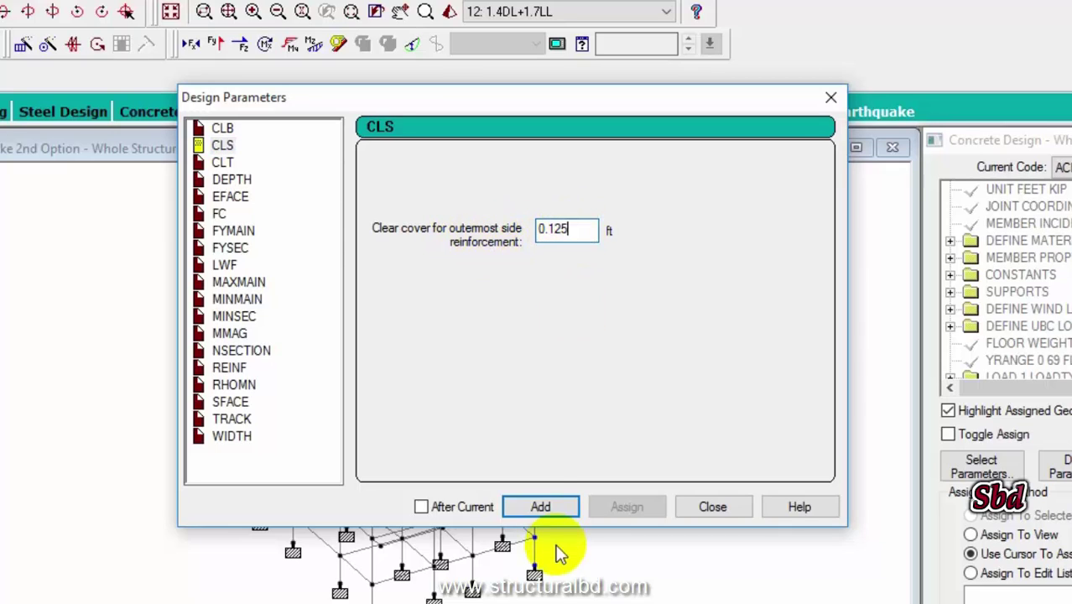
click(567, 231)
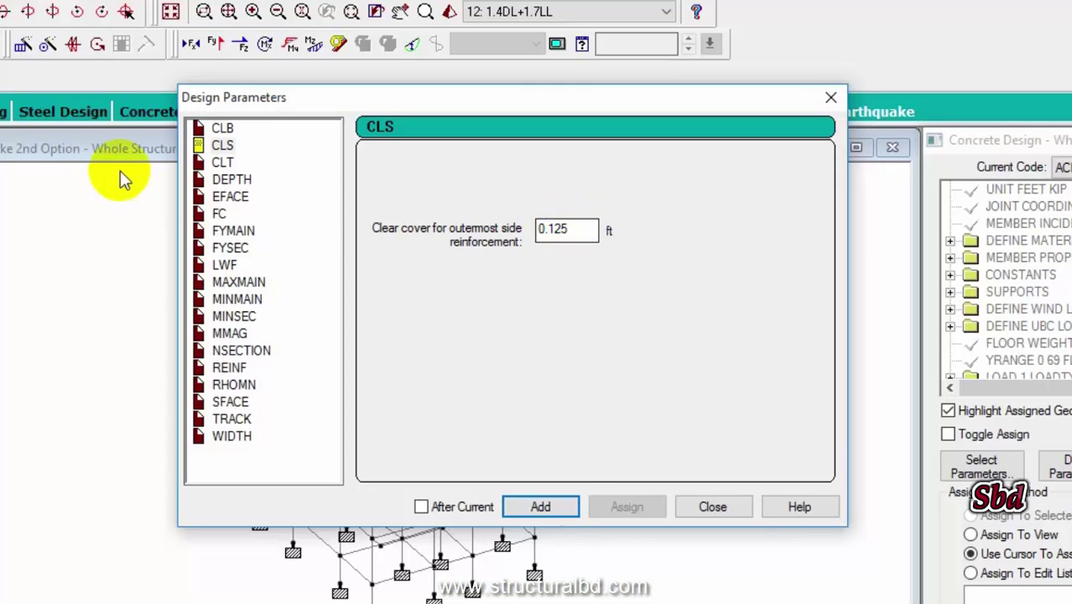
Step: Add the CLT 0.125 ft top clear cover, then select the FC parameter
click(222, 161)
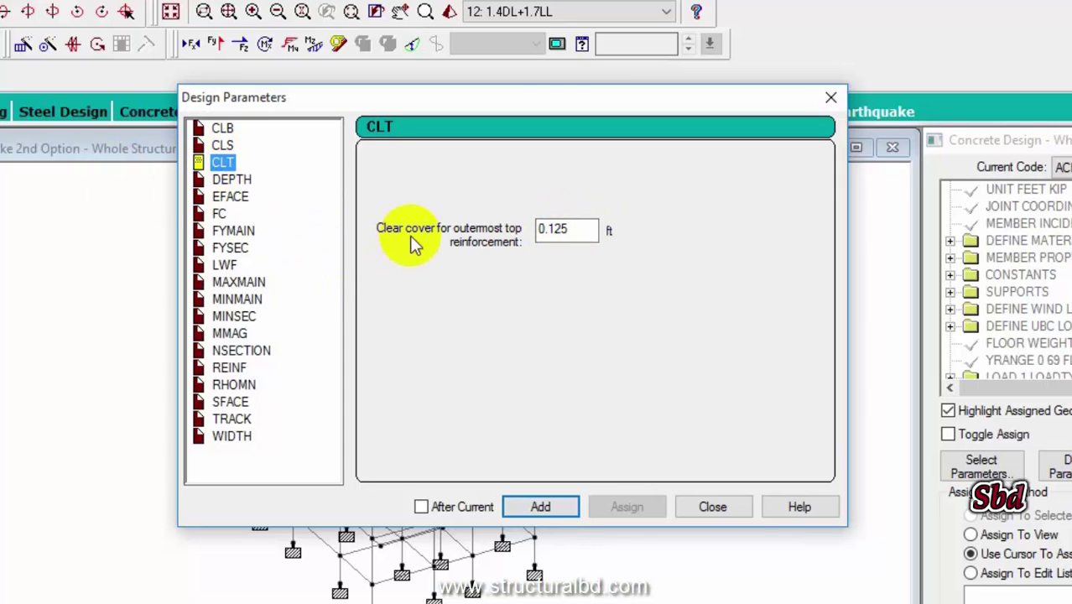
click(567, 237)
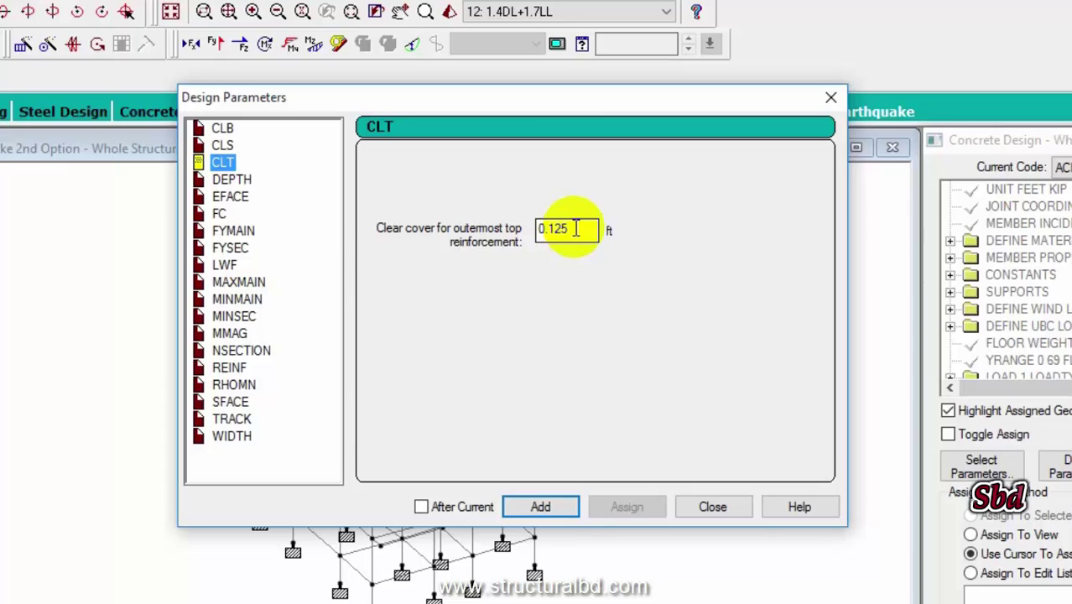
click(556, 509)
click(556, 232)
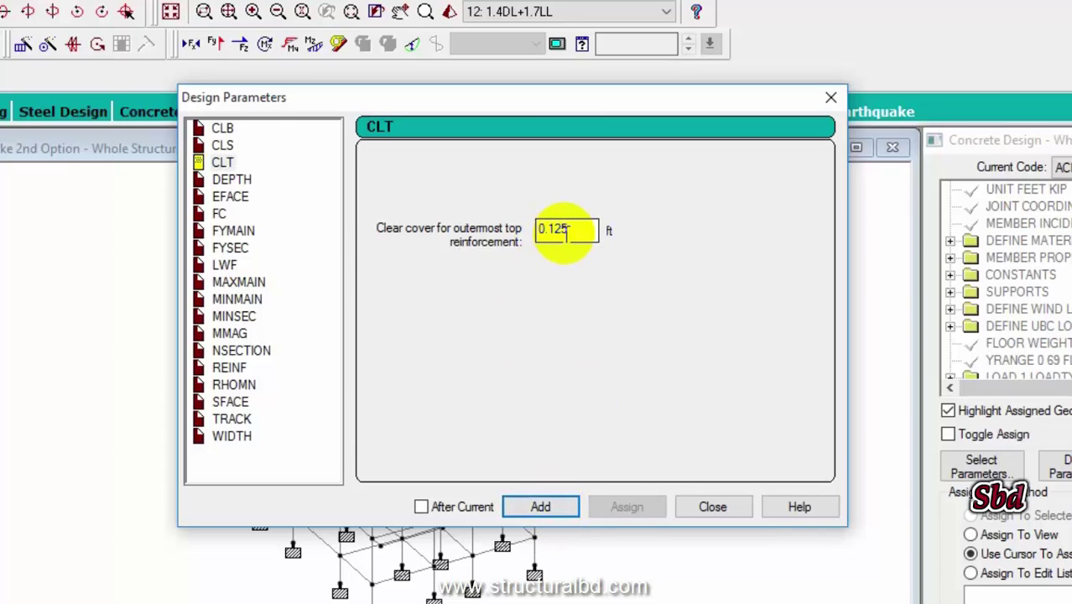
click(235, 181)
click(243, 213)
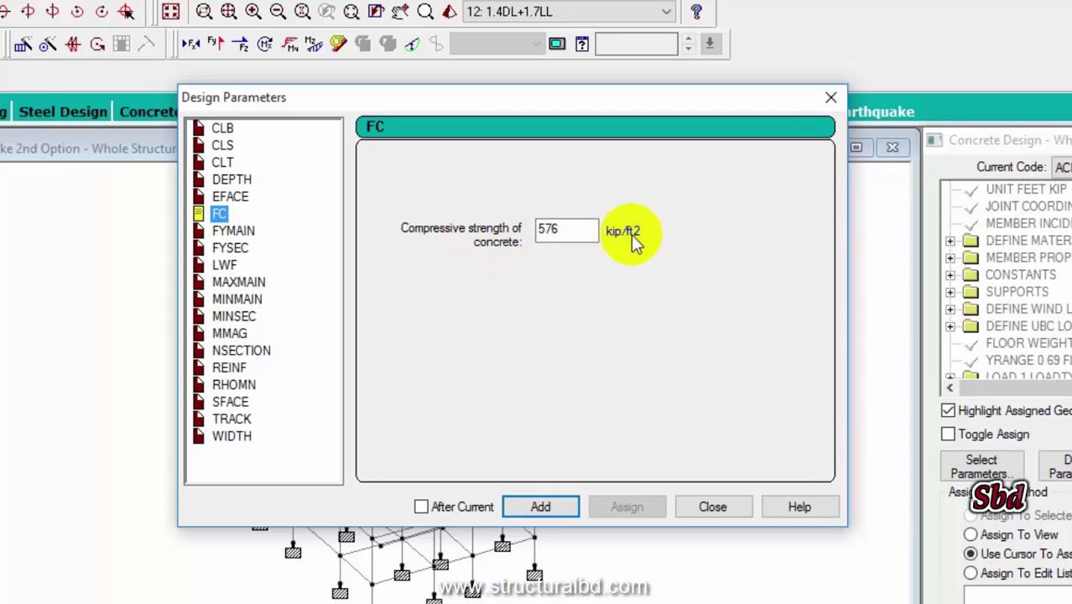
Step: Change FC to 425 and add FYMAIN and FYSEC yield strengths of 8640 kip/ft2
double_click(553, 233)
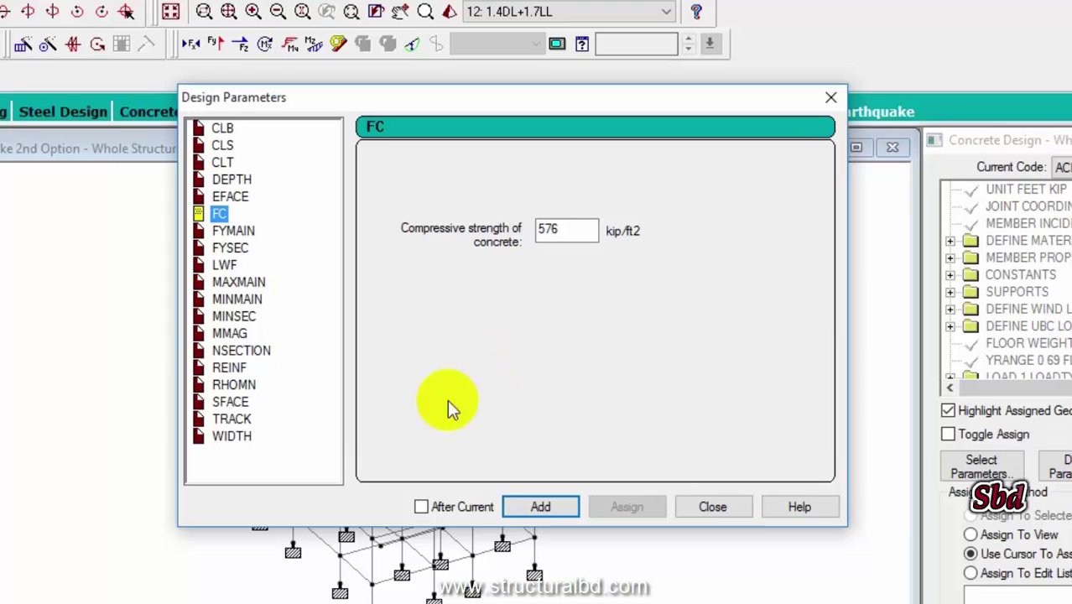
text(425)
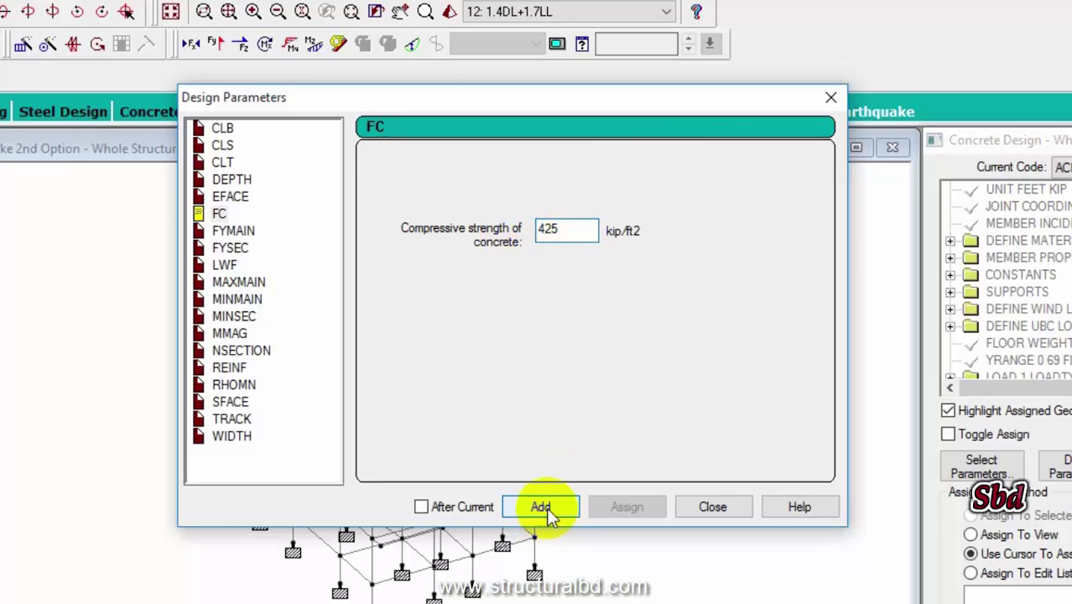
drag(522, 99, 476, 51)
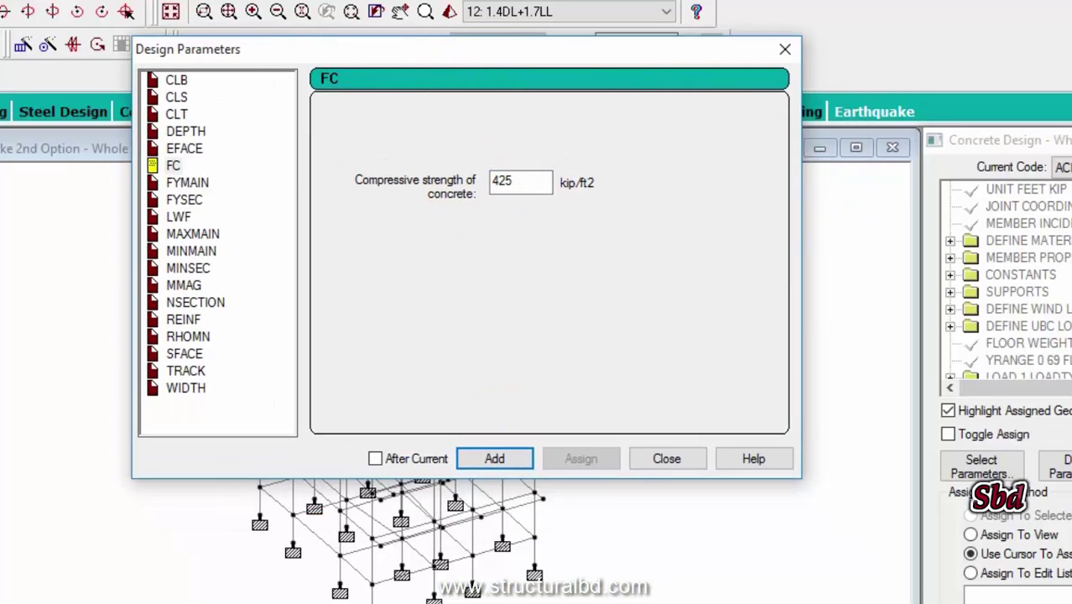
click(201, 185)
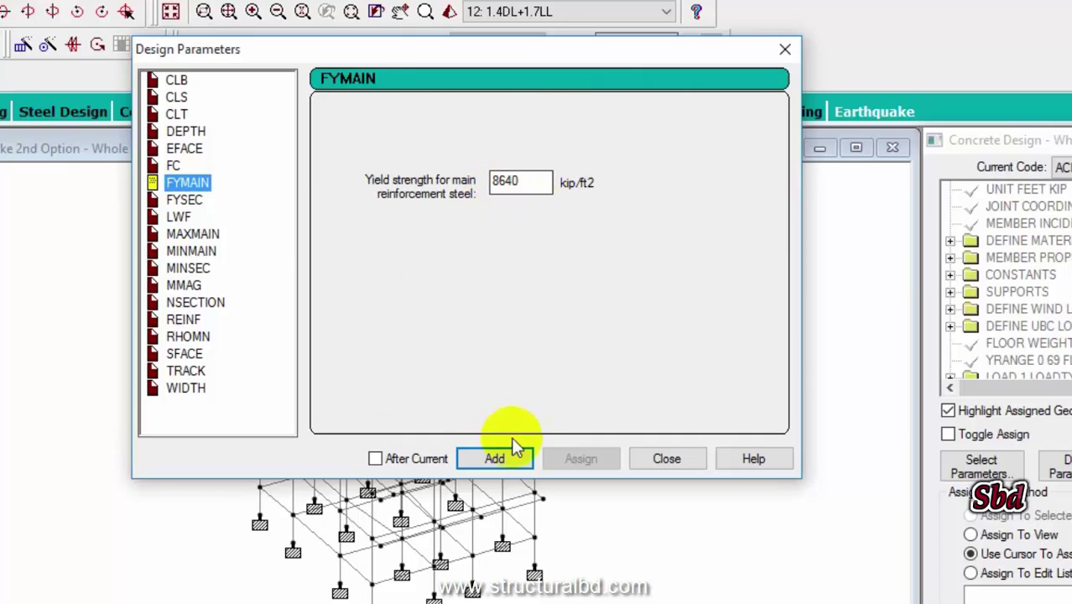
click(495, 459)
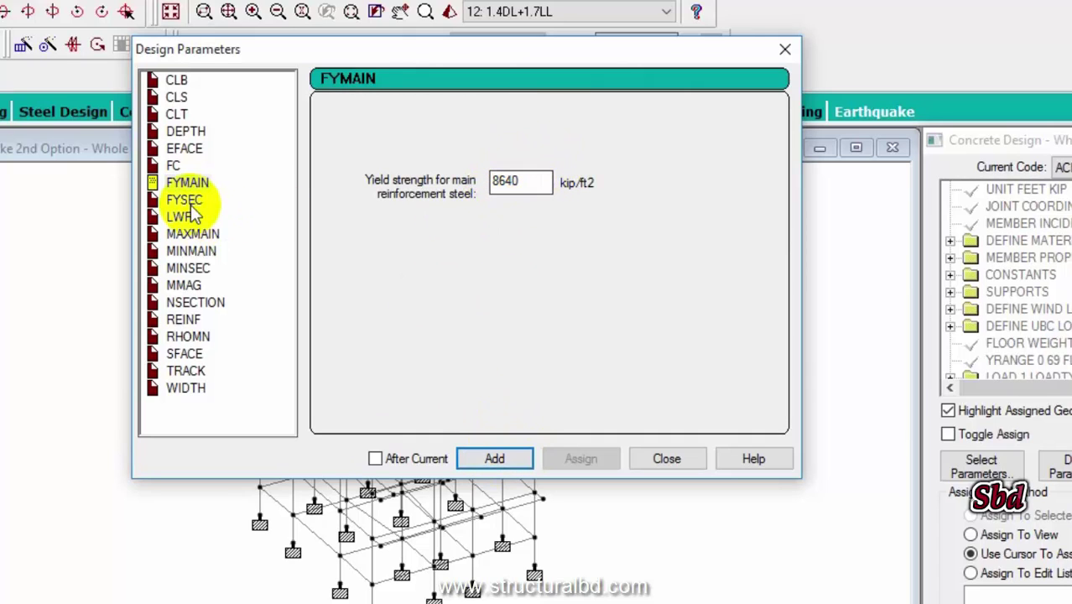
click(184, 201)
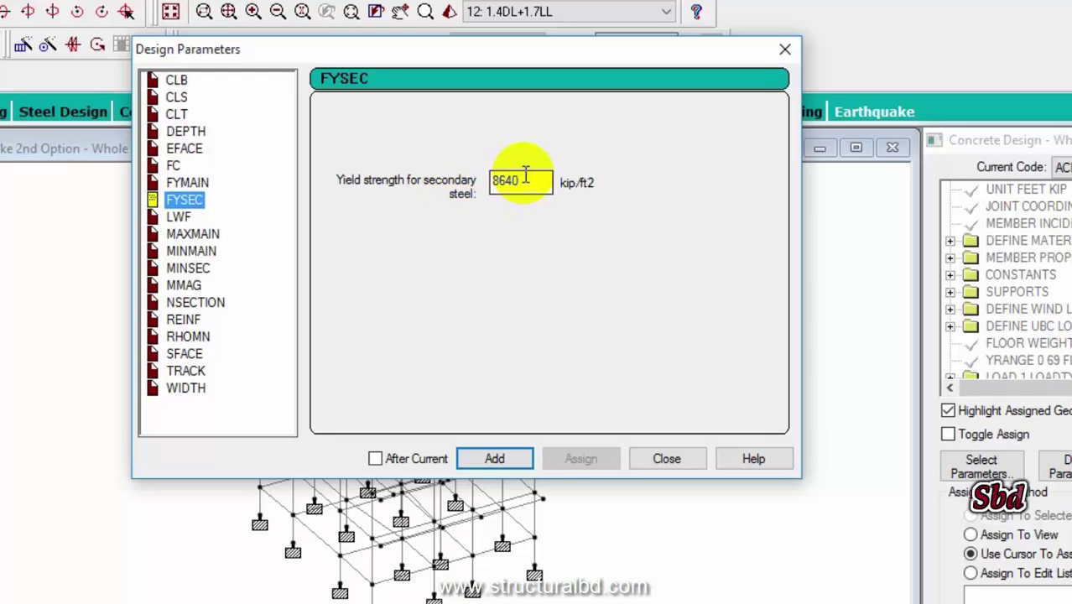
click(494, 459)
Step: Set TRACK to output level 2 and close the Design Parameters window
click(185, 370)
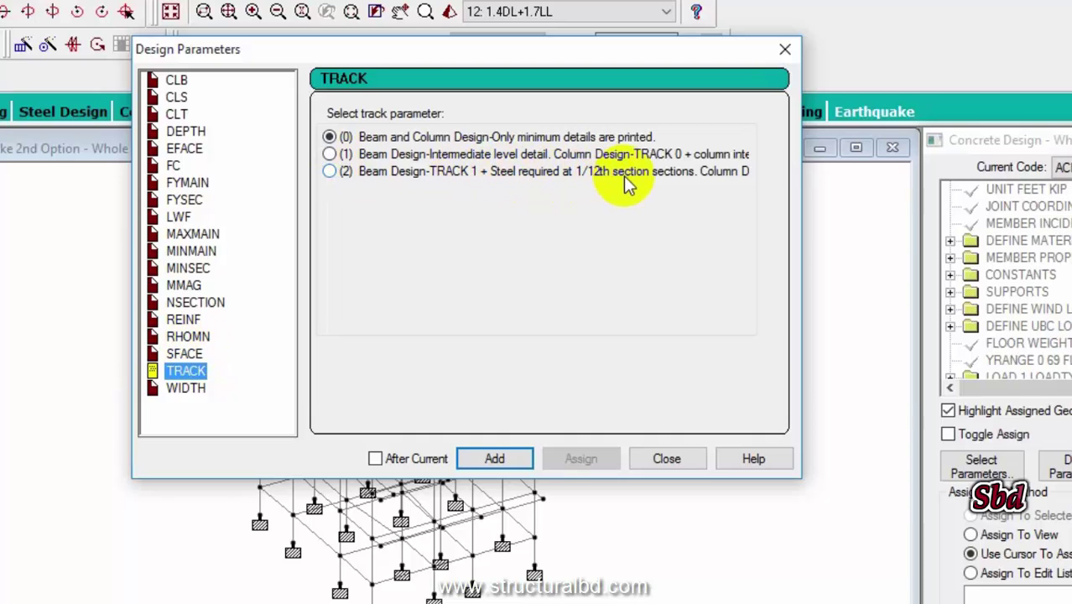
click(329, 173)
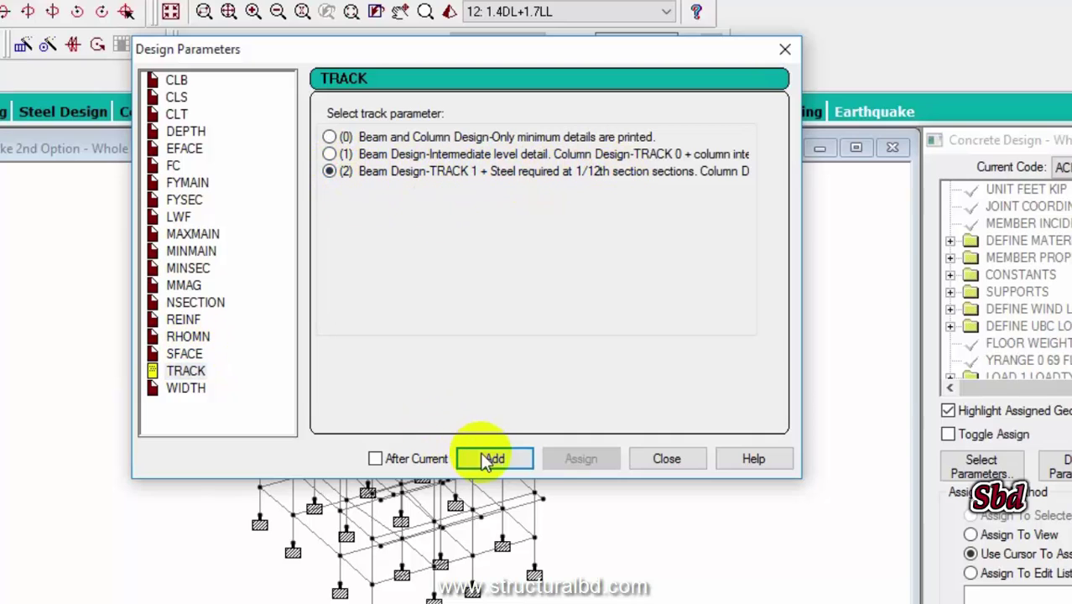
click(189, 387)
click(188, 336)
click(186, 354)
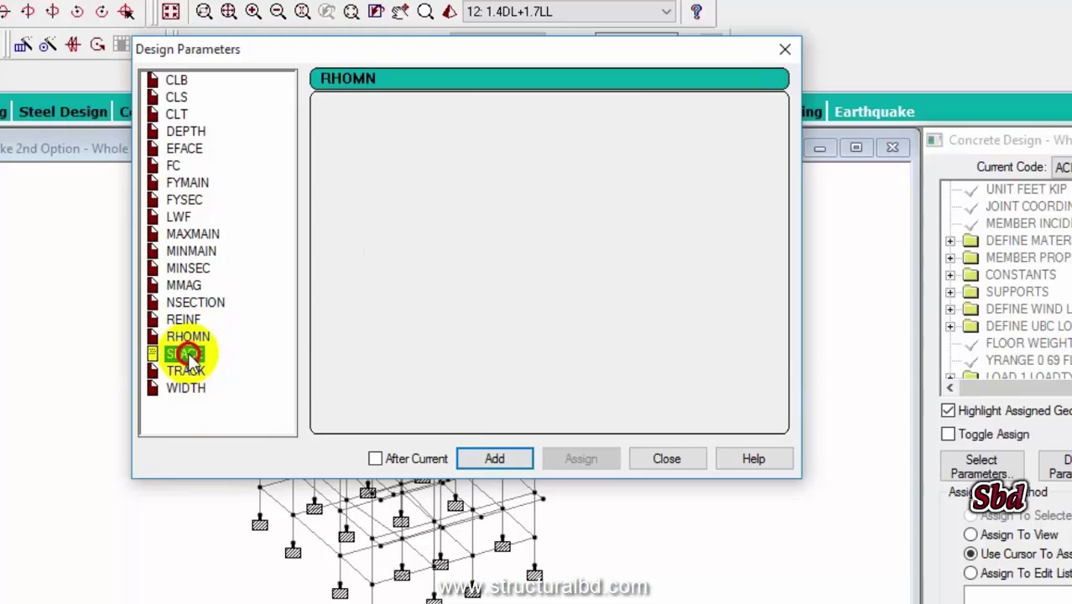
click(186, 371)
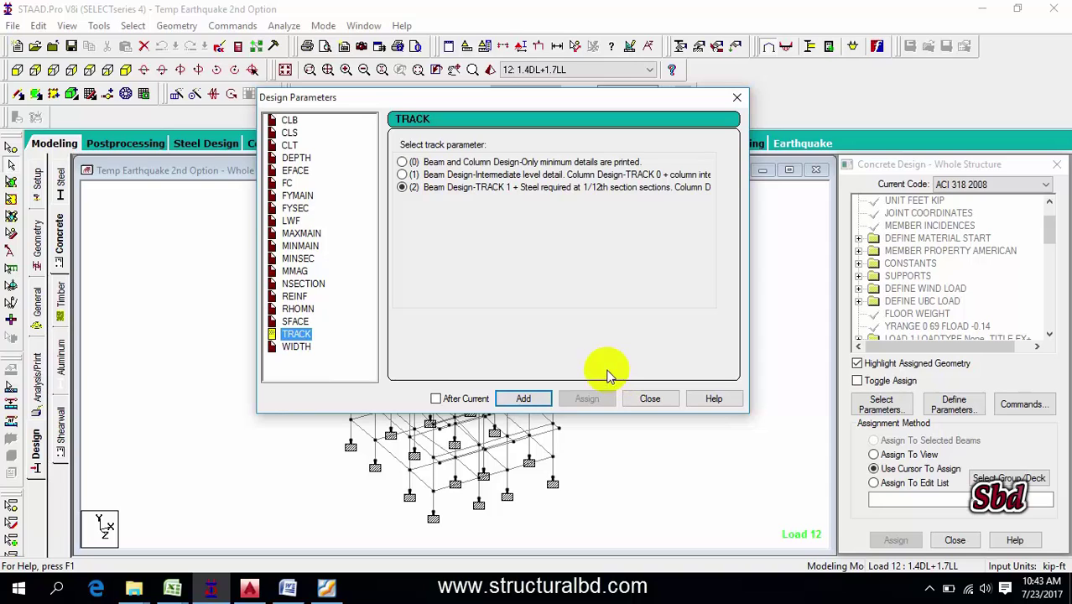
click(652, 399)
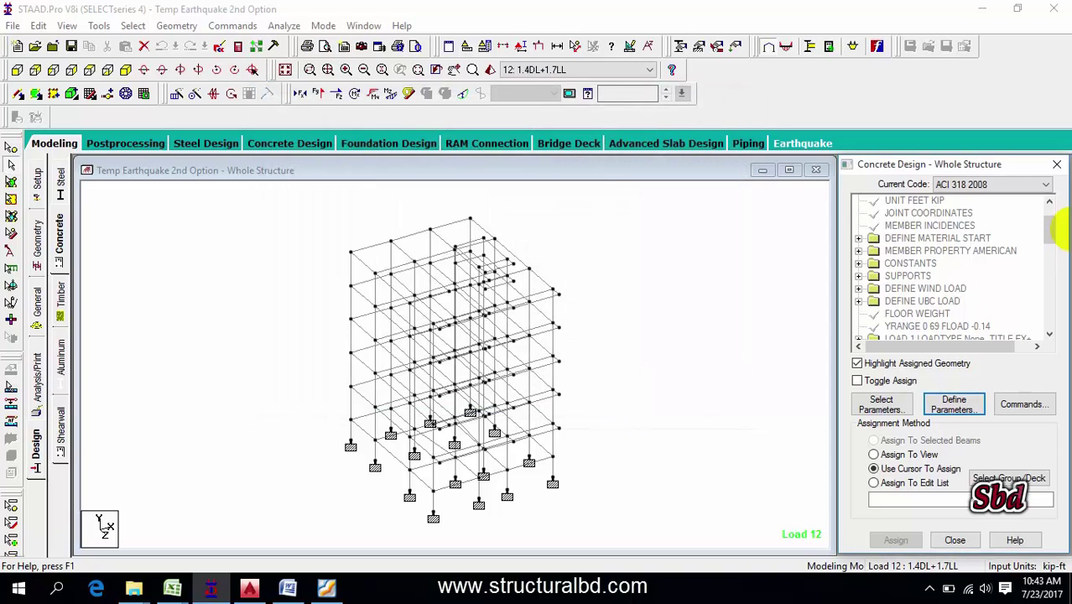
Step: Assign the CLB and CLS 0.125 clear covers to the structure
drag(1055, 224, 1049, 319)
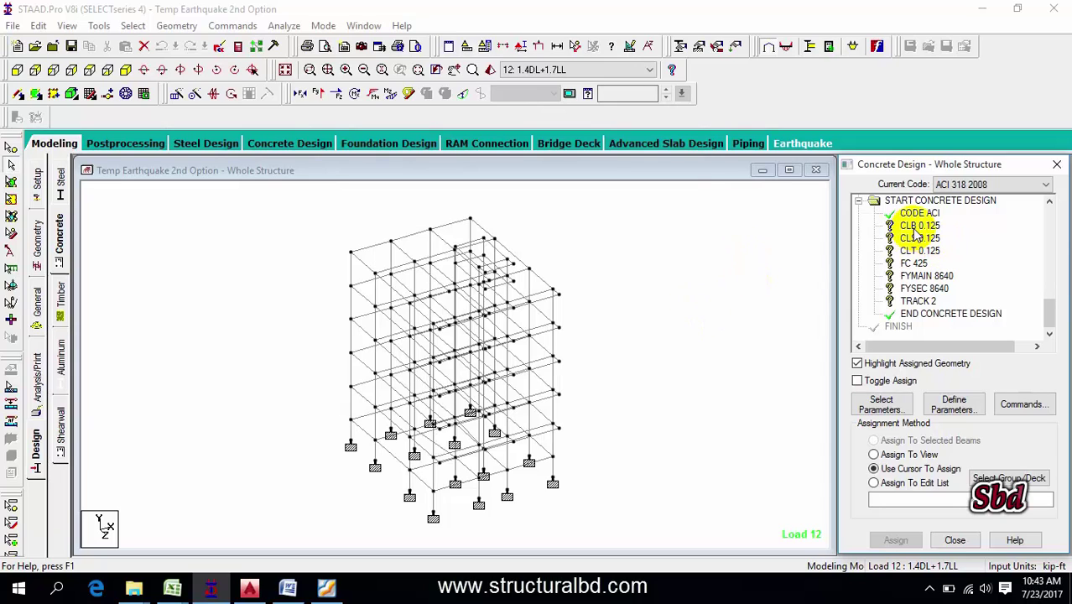
click(919, 226)
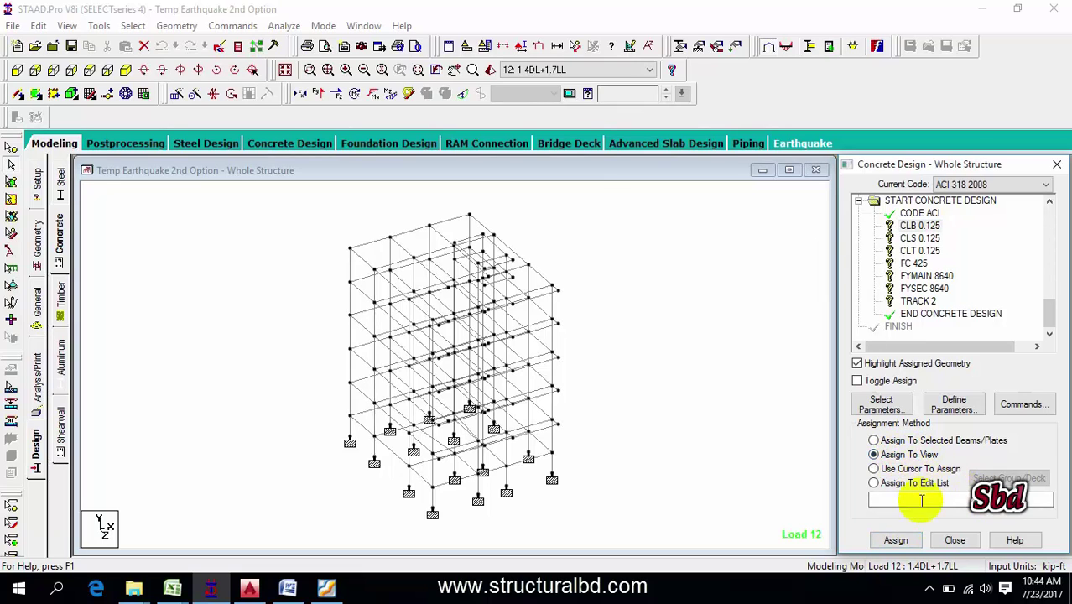
click(895, 540)
click(952, 395)
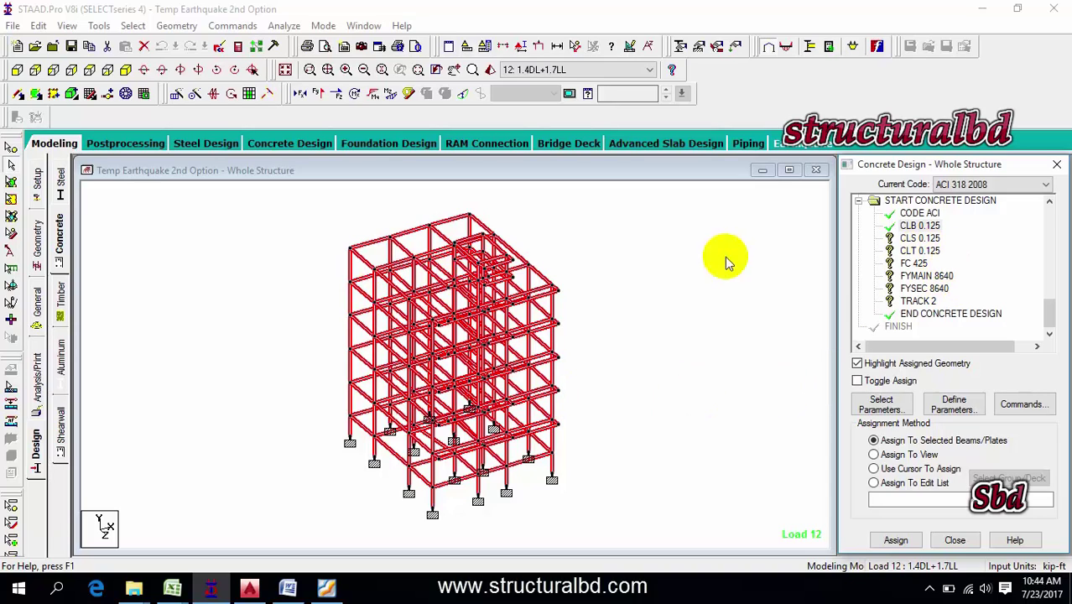
click(914, 238)
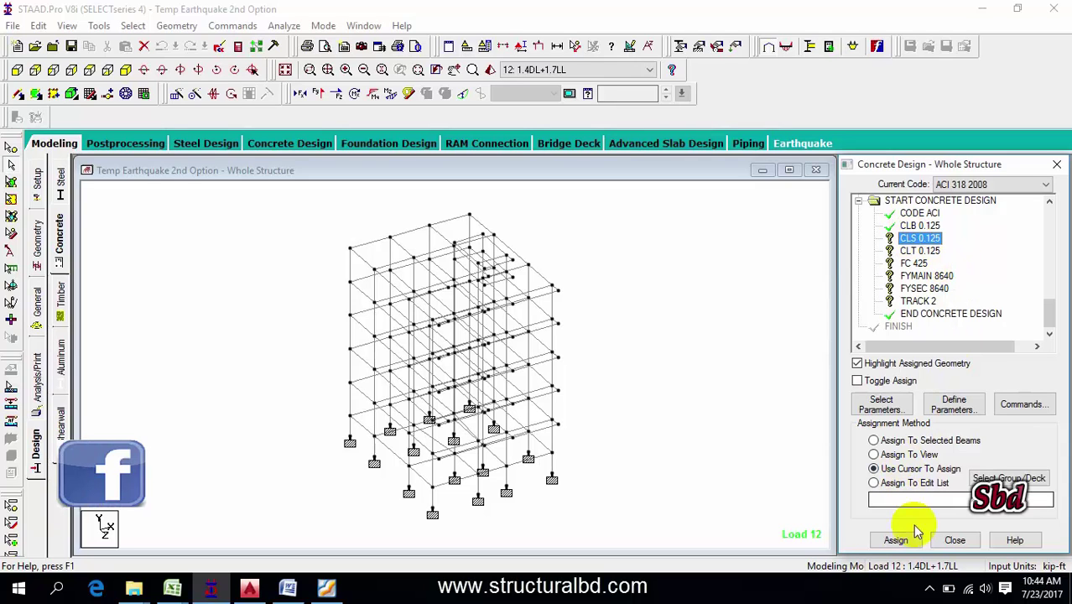
click(901, 455)
click(894, 539)
click(957, 398)
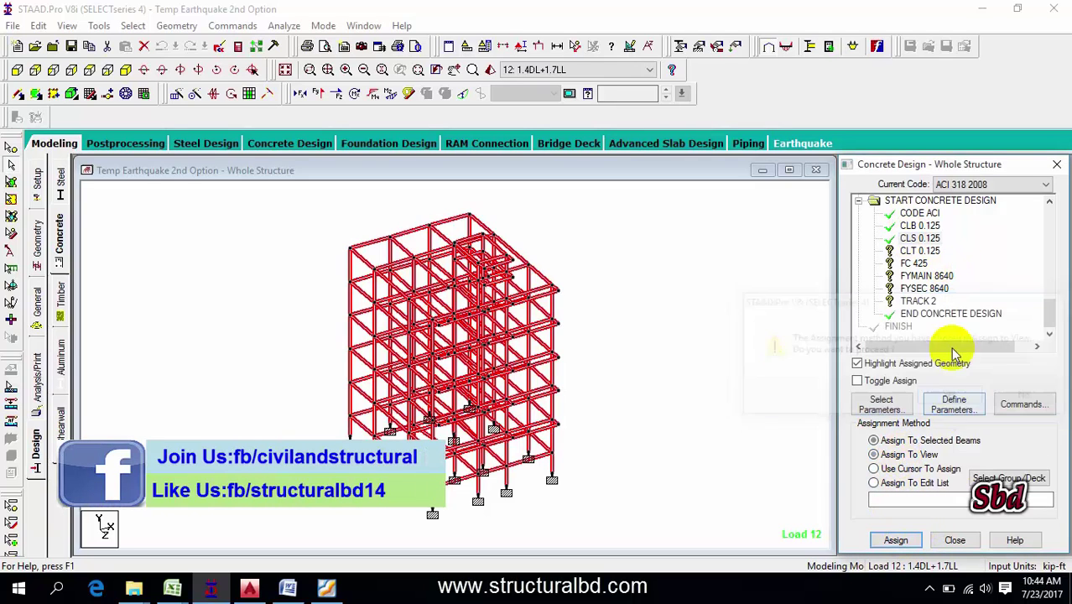
Step: Assign CLT 0.125 and FC 425 to every member in view
click(919, 251)
click(874, 454)
click(895, 539)
click(957, 397)
click(914, 263)
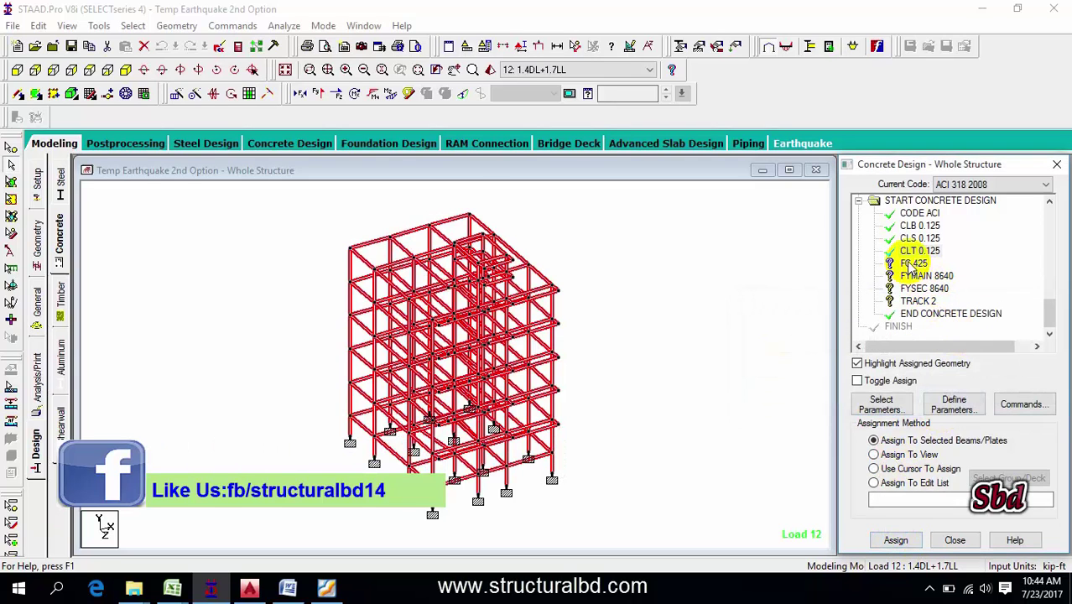
click(874, 454)
click(895, 539)
click(957, 396)
Step: Assign FYMAIN and FYSEC 8640 to every member in view
click(926, 275)
click(897, 467)
click(896, 456)
click(895, 539)
click(955, 396)
click(923, 288)
click(910, 468)
click(874, 453)
click(895, 540)
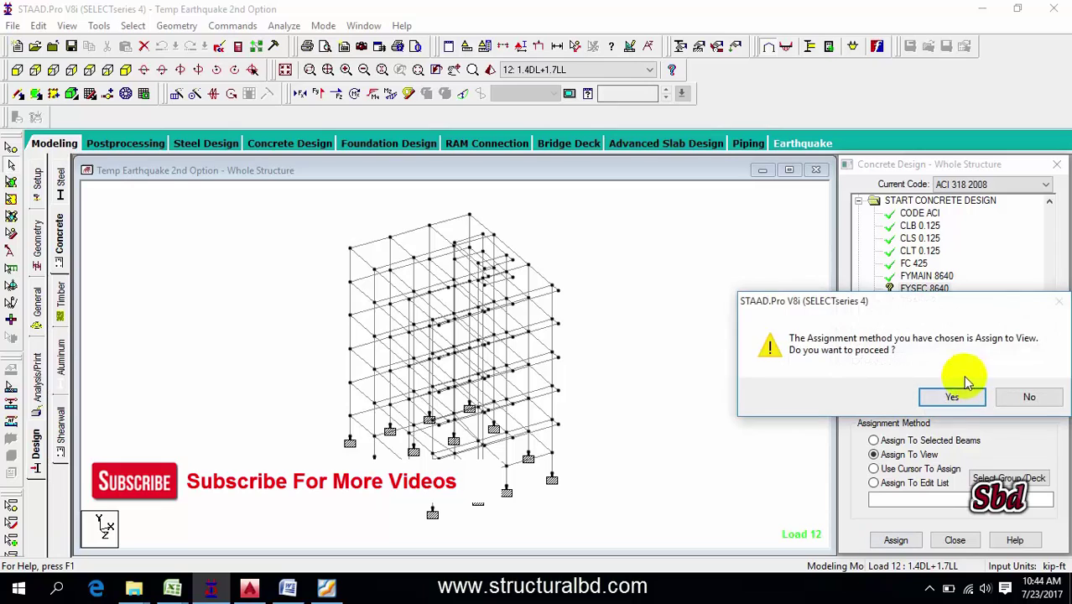
click(951, 395)
Step: Assign TRACK 2 to the whole structure and clear the assignment highlight
click(918, 300)
click(874, 453)
click(894, 539)
click(952, 396)
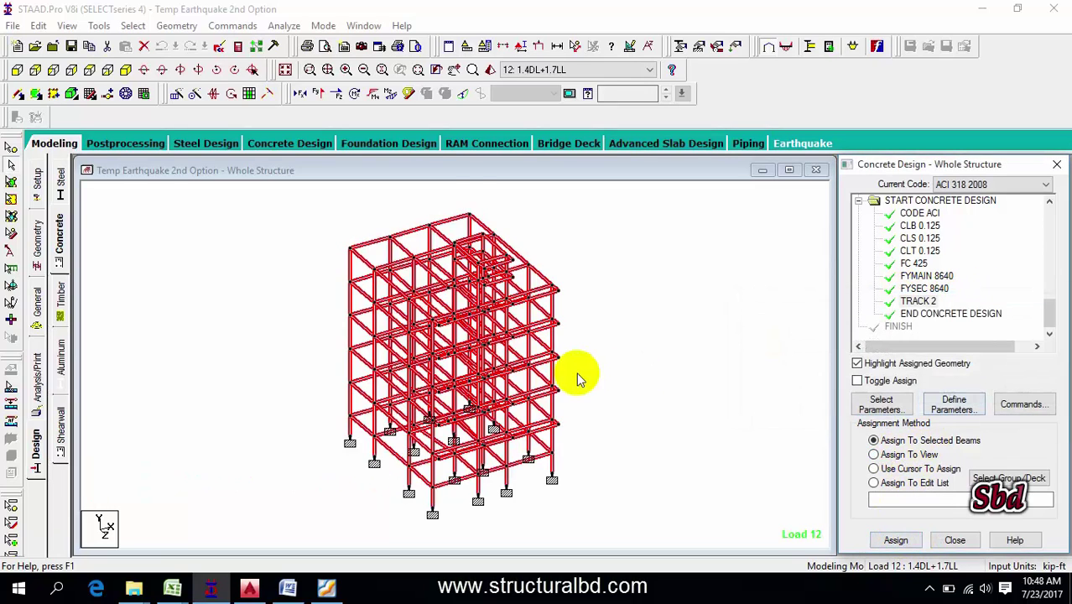
click(682, 359)
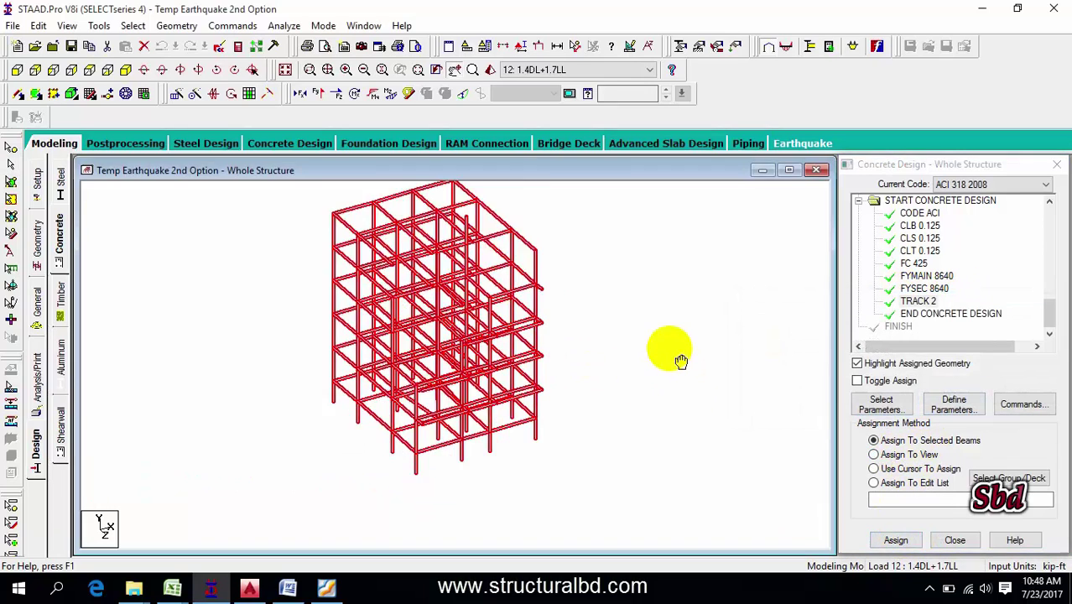
Step: Add the DESIGN BEAM and DESIGN COLUMN concrete design commands
click(1023, 405)
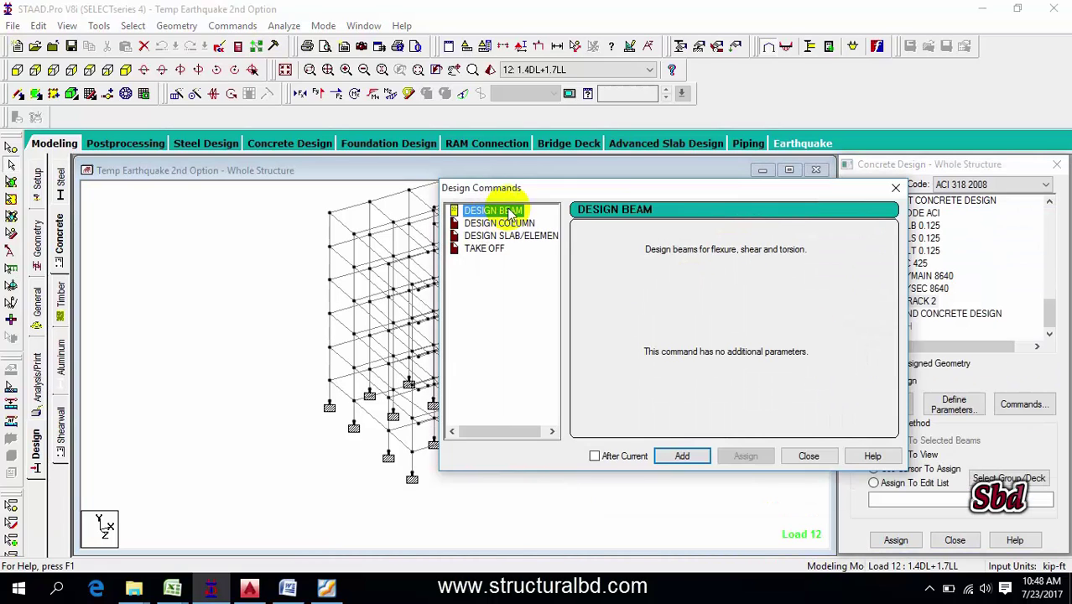
click(682, 455)
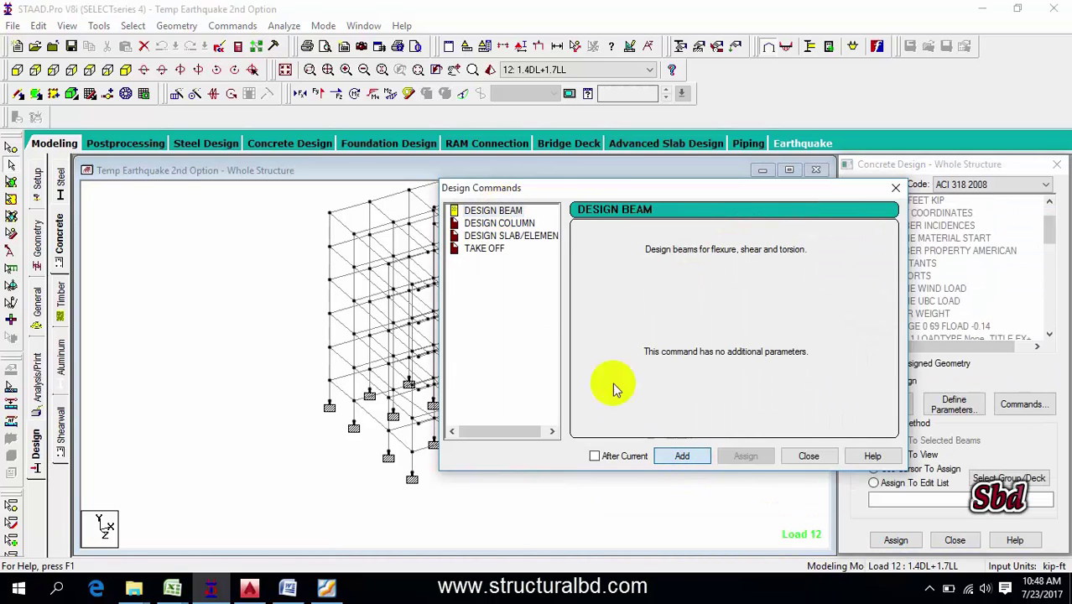
click(499, 223)
click(681, 456)
click(808, 455)
Step: Assign DESIGN BEAM to all beams parallel to X and Z
drag(1050, 270, 1050, 317)
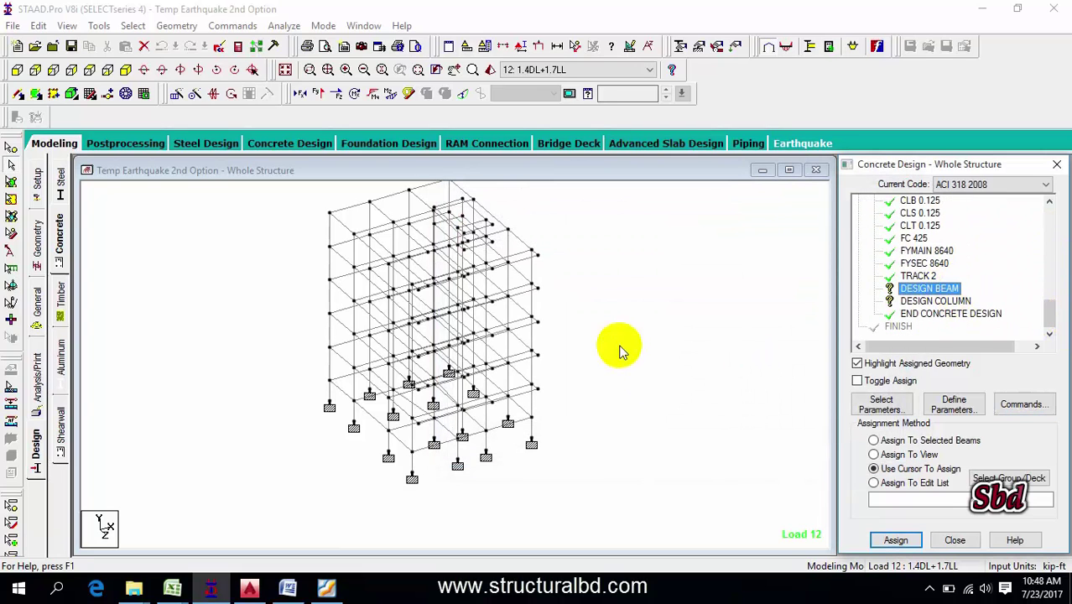
click(638, 285)
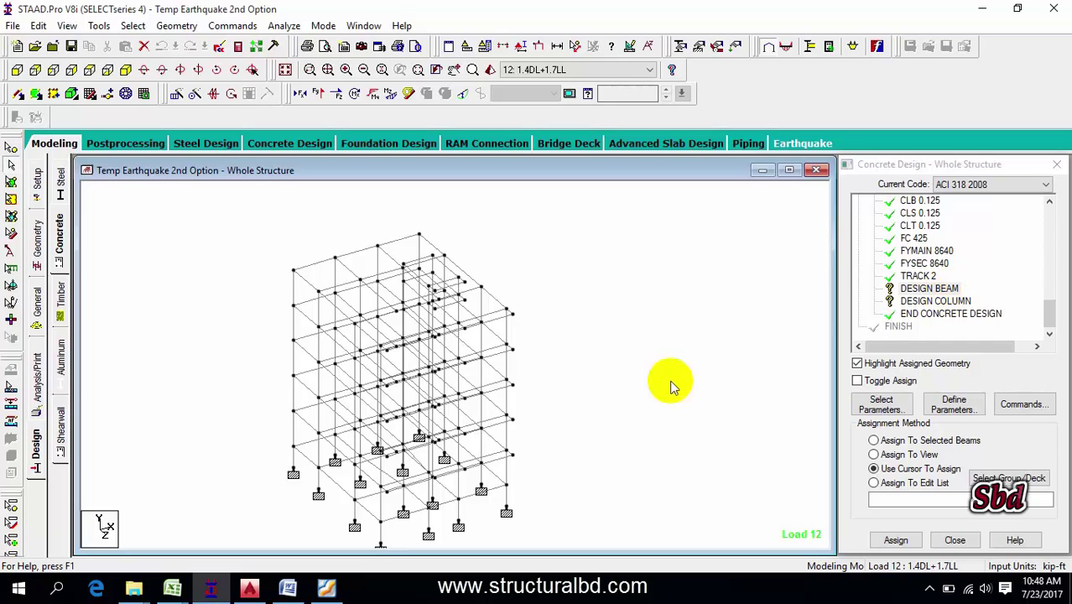
click(17, 71)
drag(358, 251, 419, 264)
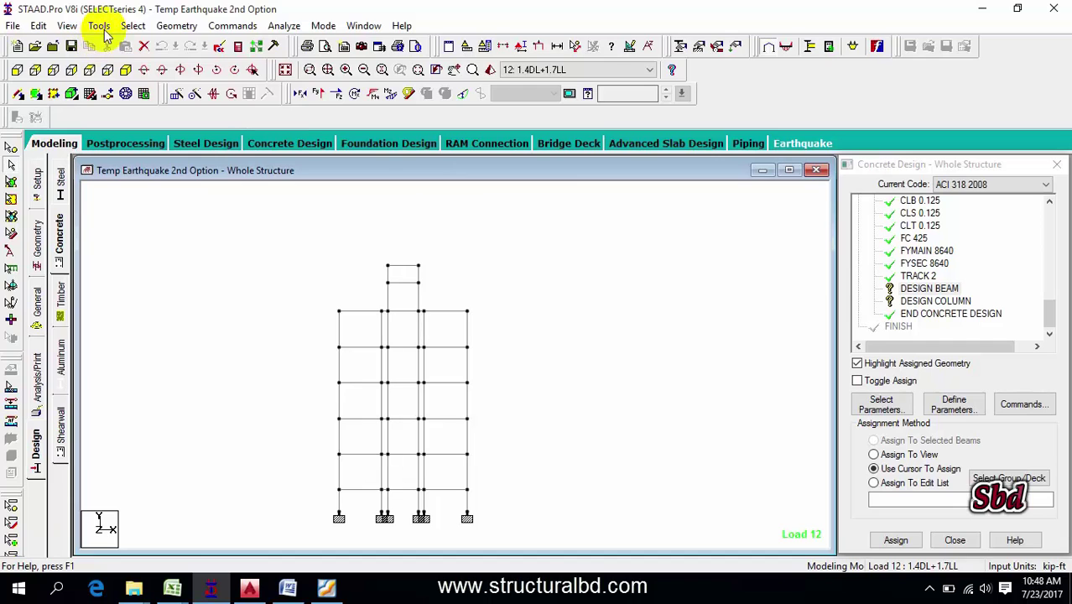
click(133, 25)
mouse_move(208, 306)
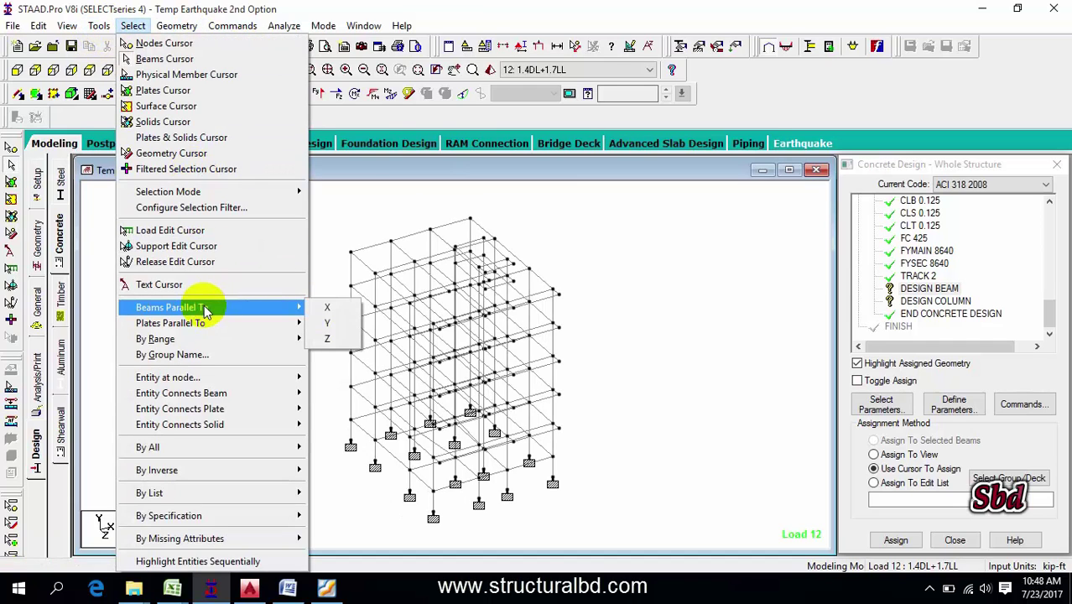
click(337, 308)
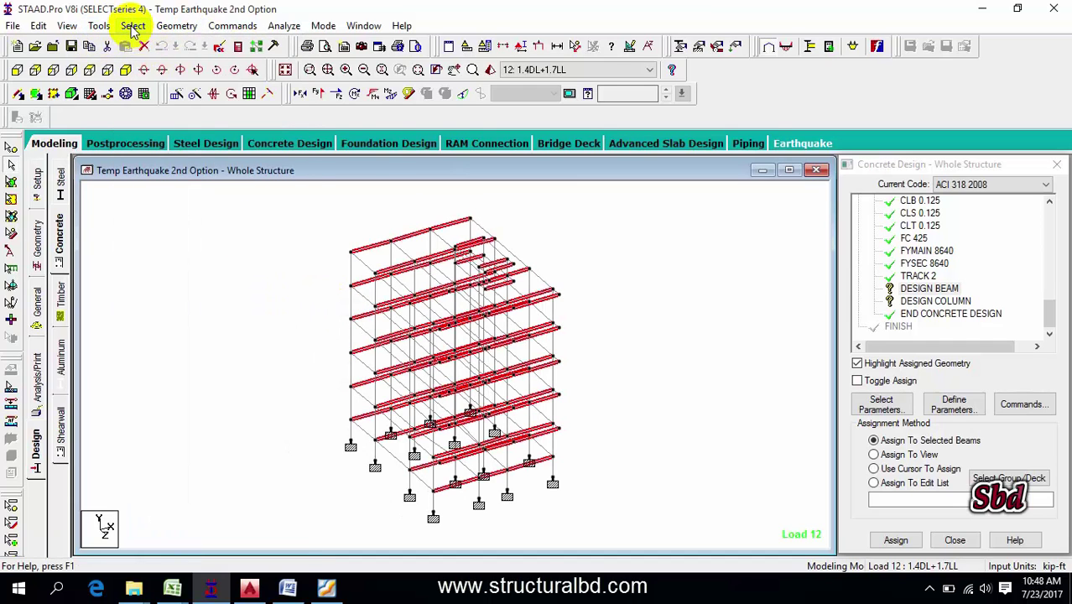
click(133, 26)
mouse_move(202, 327)
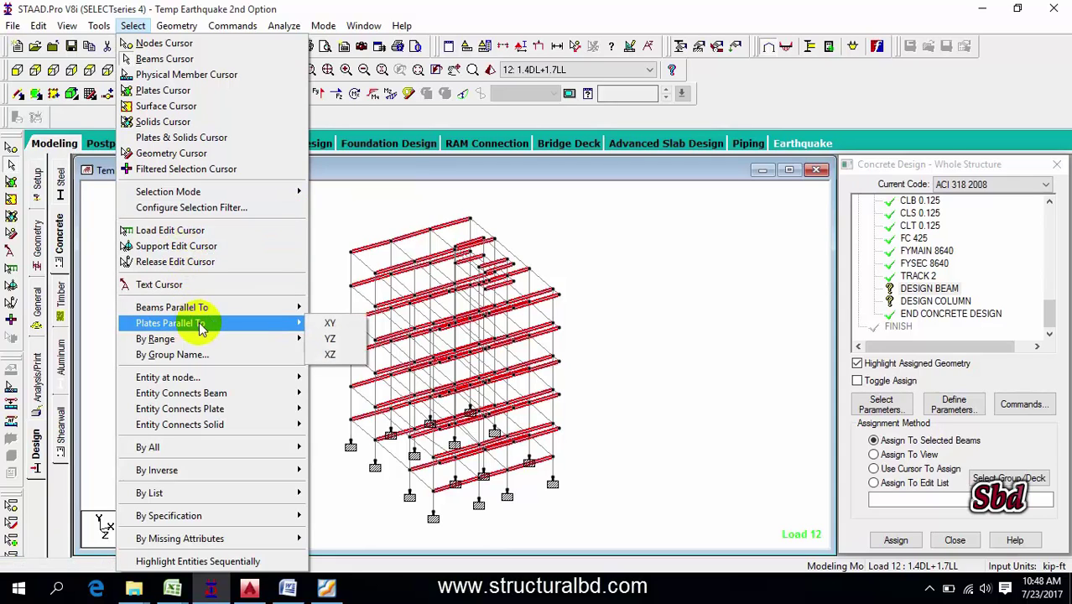
mouse_move(184, 307)
click(329, 338)
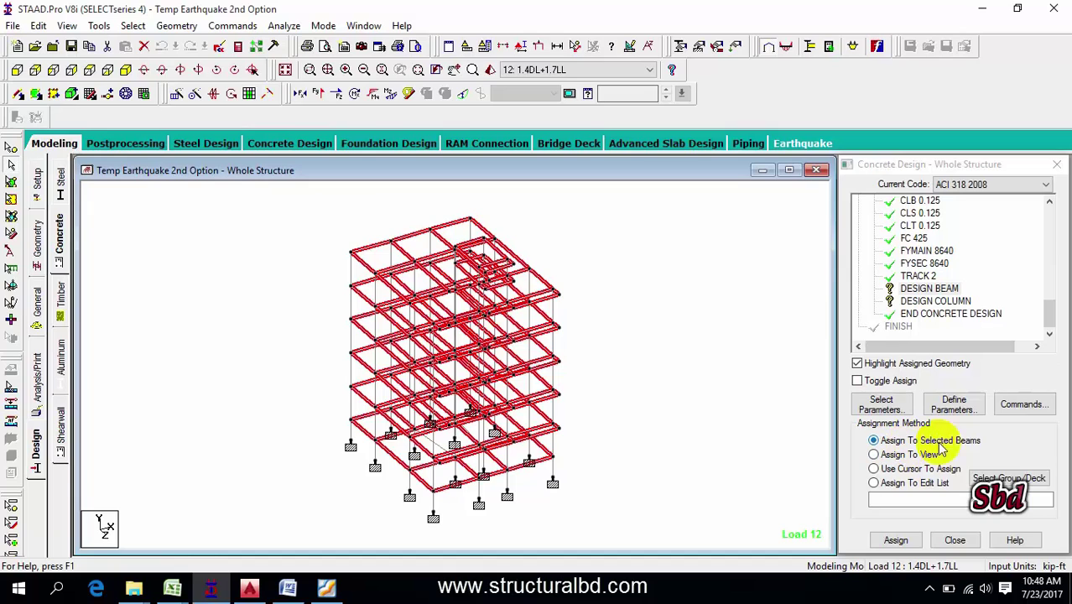
click(896, 540)
click(952, 393)
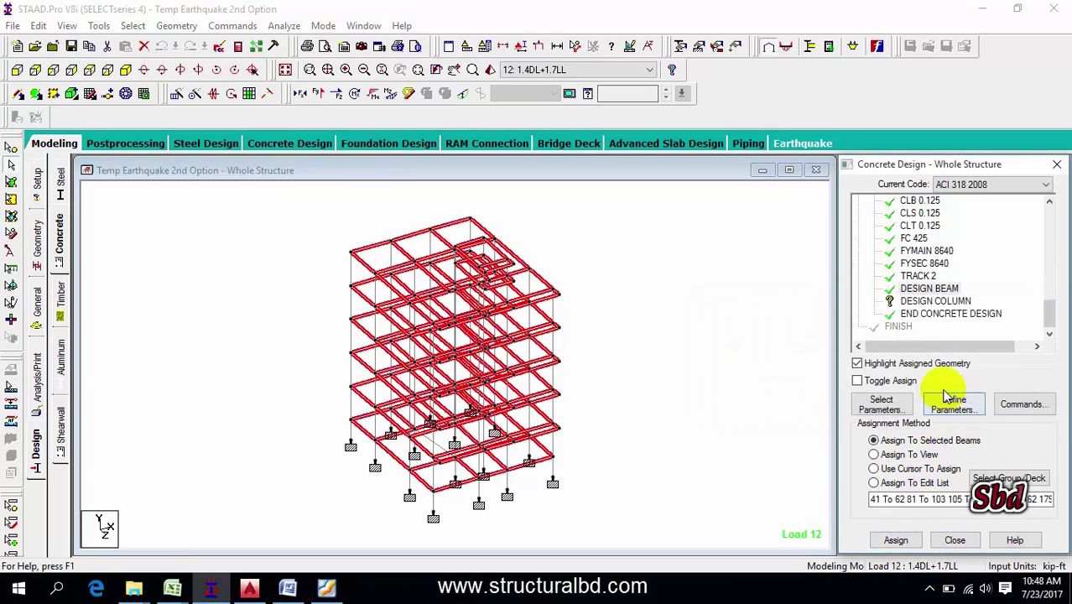
Step: Assign DESIGN COLUMN to all vertical members parallel to Y
click(935, 301)
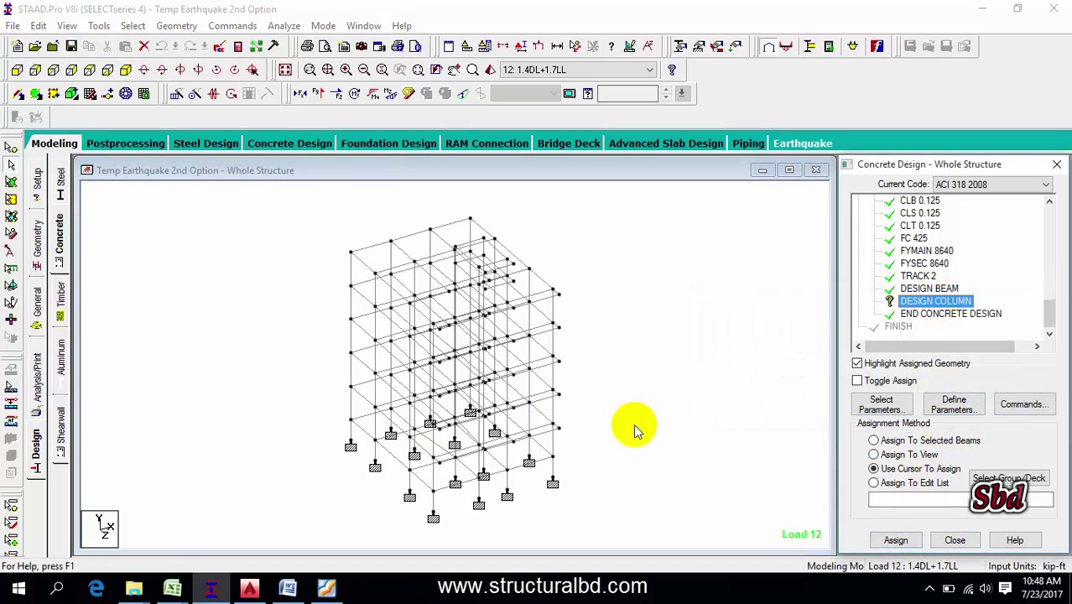
click(132, 26)
mouse_move(210, 307)
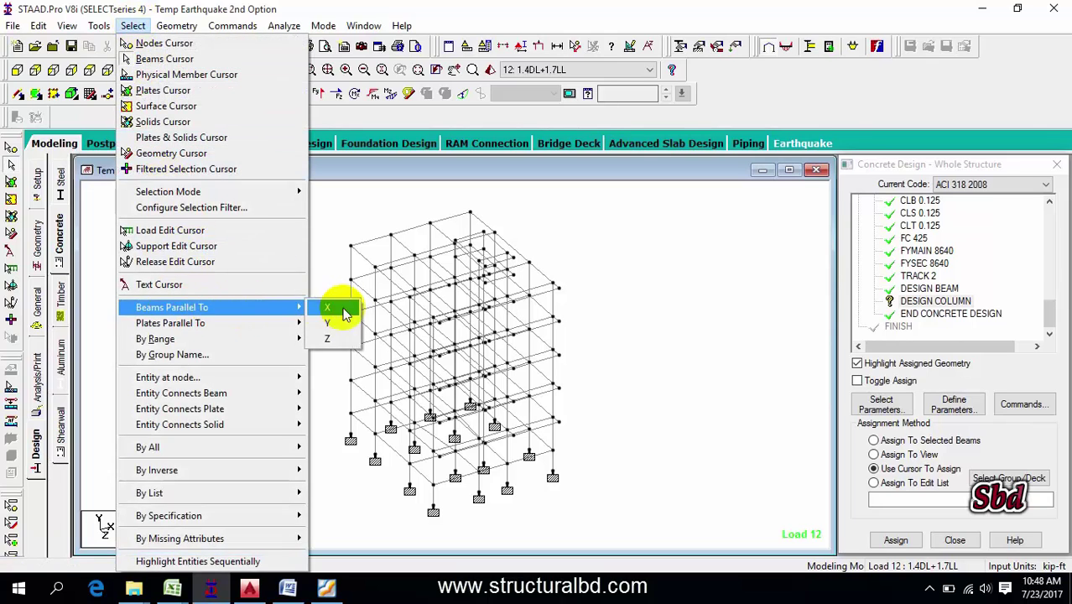
click(329, 323)
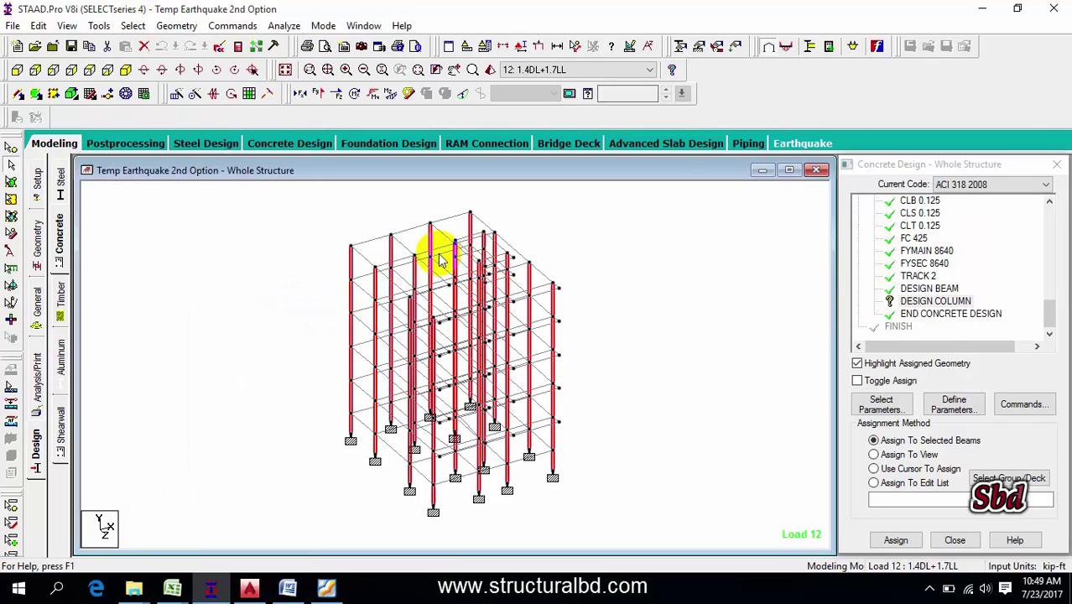
click(895, 540)
click(953, 399)
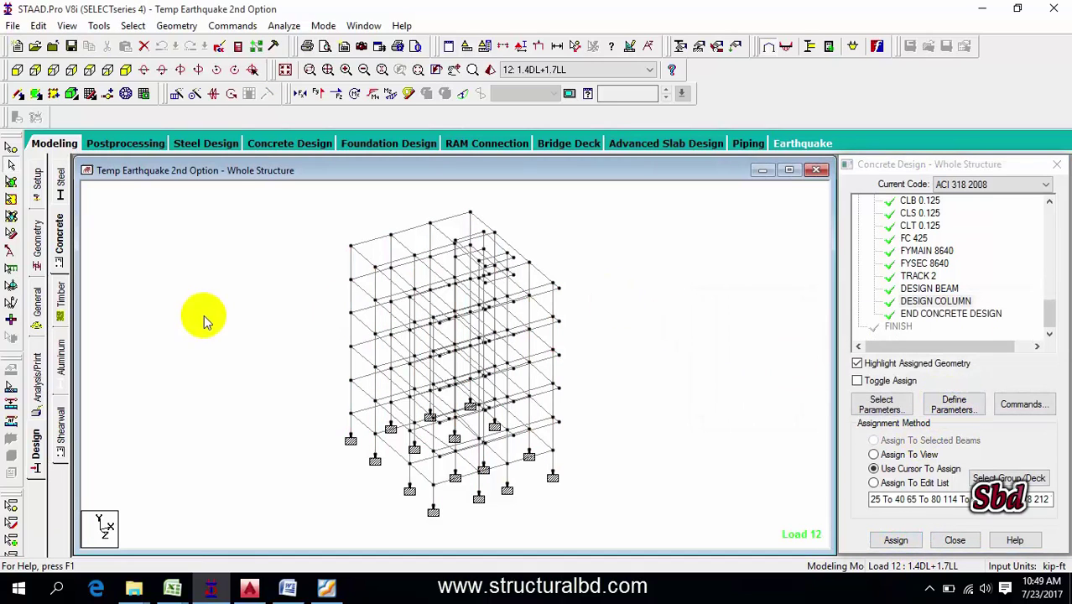
Step: Run the analysis and concrete design, proceeding past the save warning
click(281, 26)
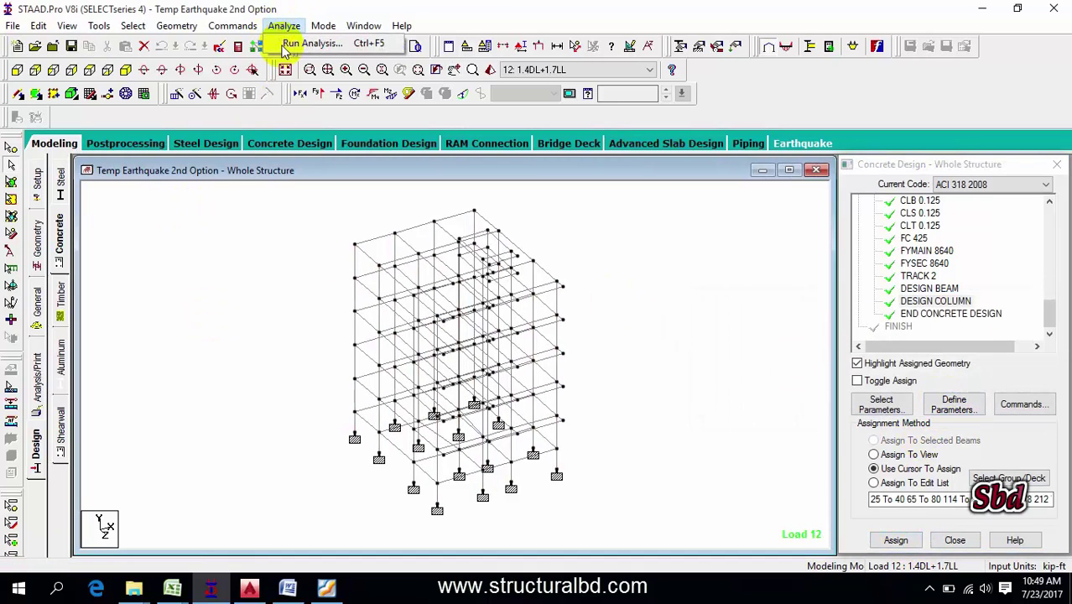
click(306, 44)
click(440, 331)
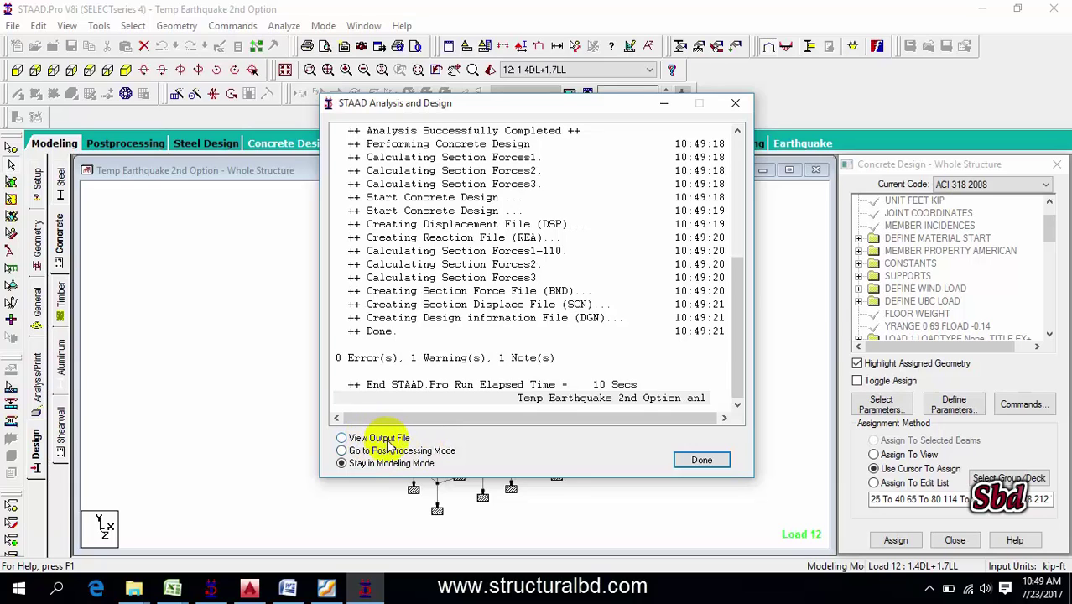
Step: Open the output report and read through the Beam 41 and 42 design results
click(703, 459)
scroll(440, 327, down, 12)
scroll(436, 319, down, 20)
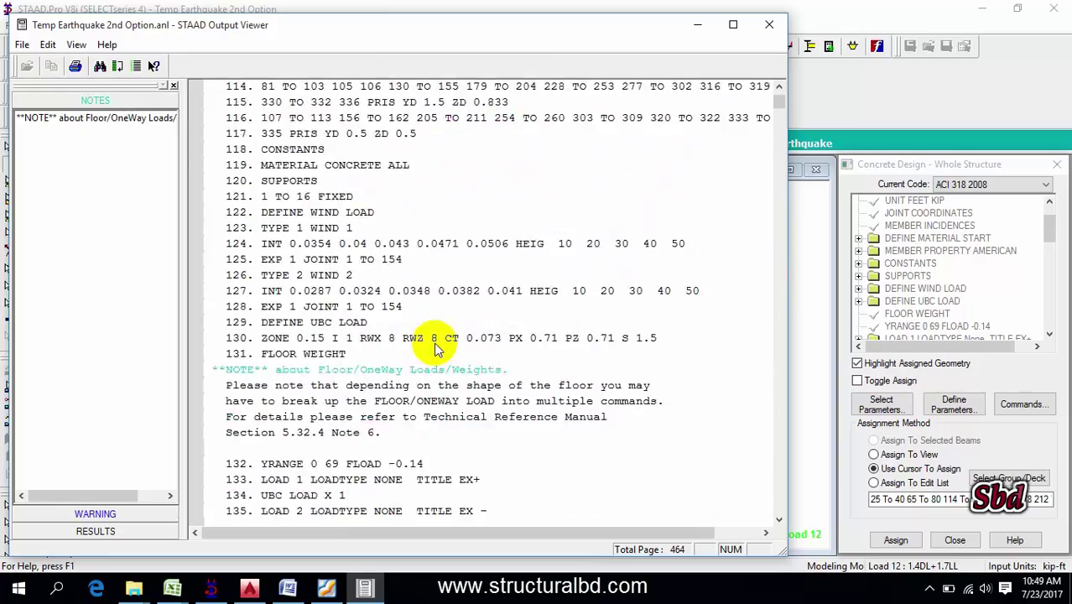
scroll(434, 351, down, 20)
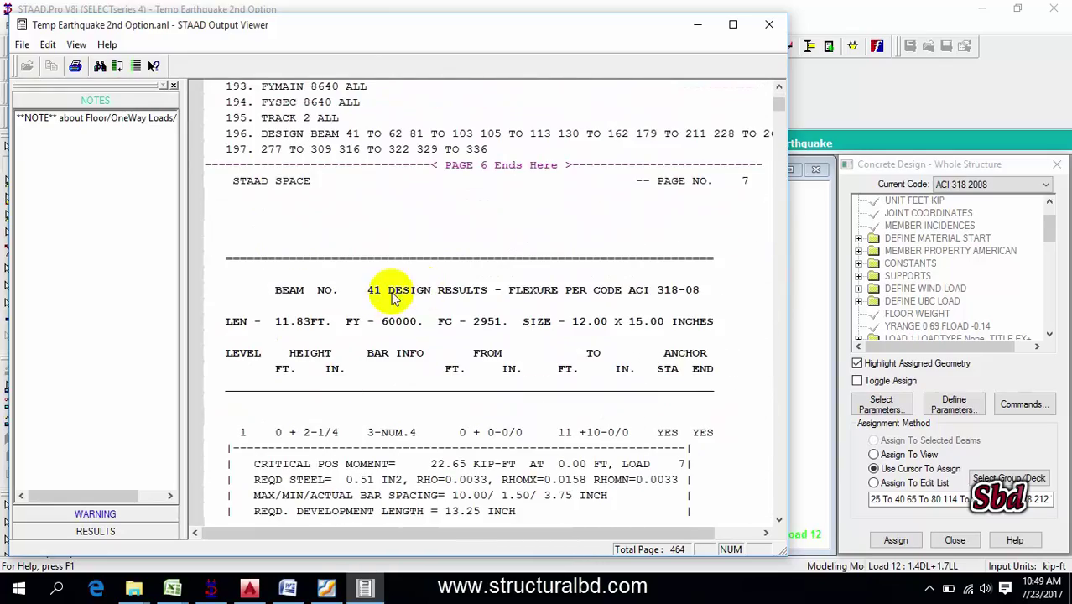
scroll(516, 308, down, 4)
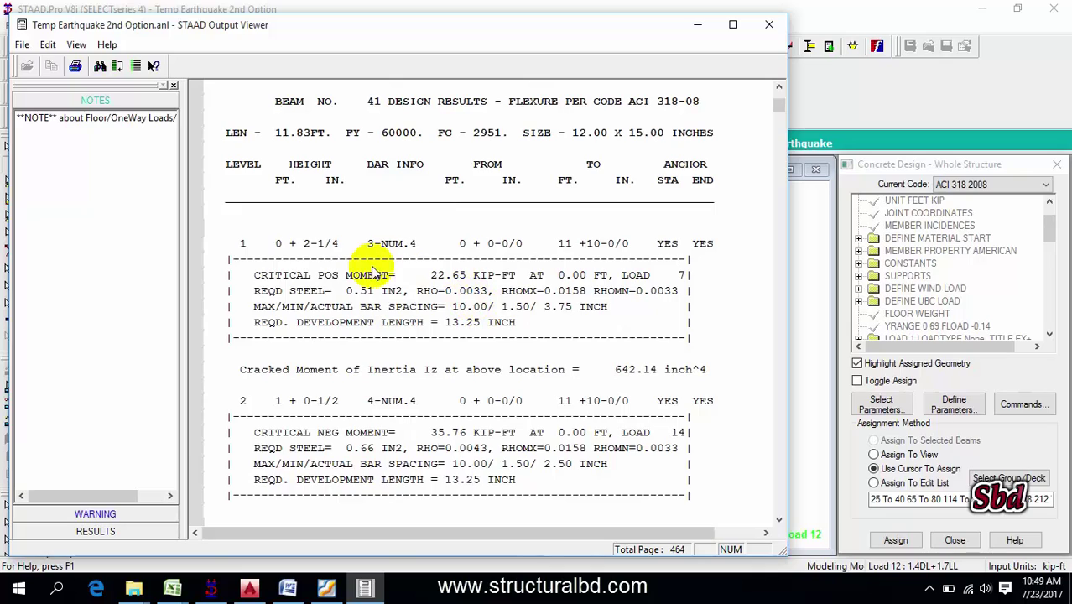
scroll(474, 310, down, 17)
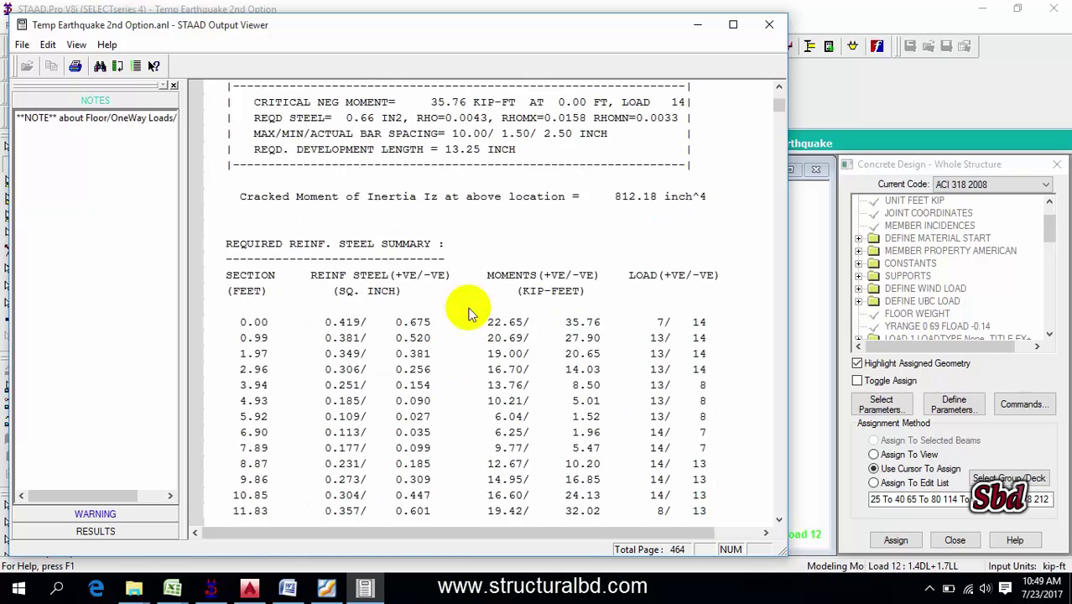
scroll(470, 327, up, 12)
scroll(470, 334, up, 7)
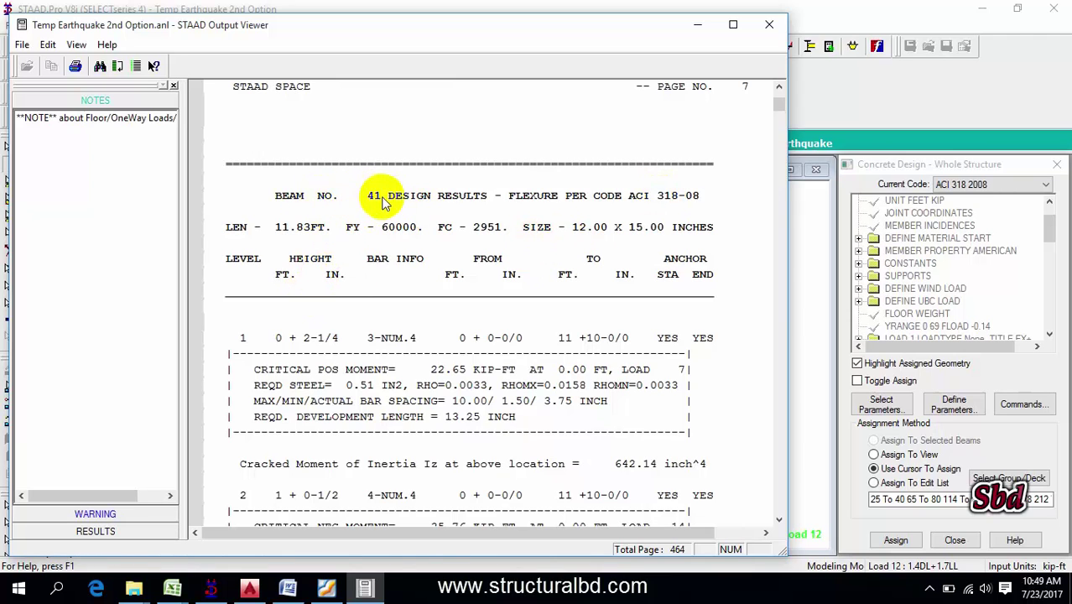
Step: Read the reinforcement summary to the end of the run and close the Output Viewer
scroll(386, 218, down, 17)
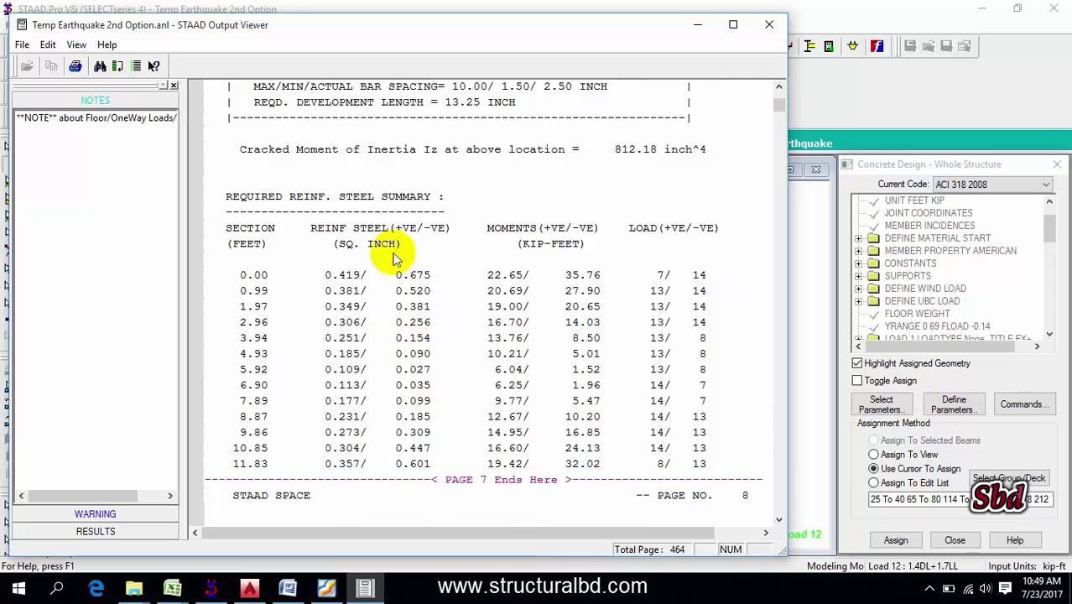
scroll(394, 210, down, 3)
scroll(415, 160, down, 7)
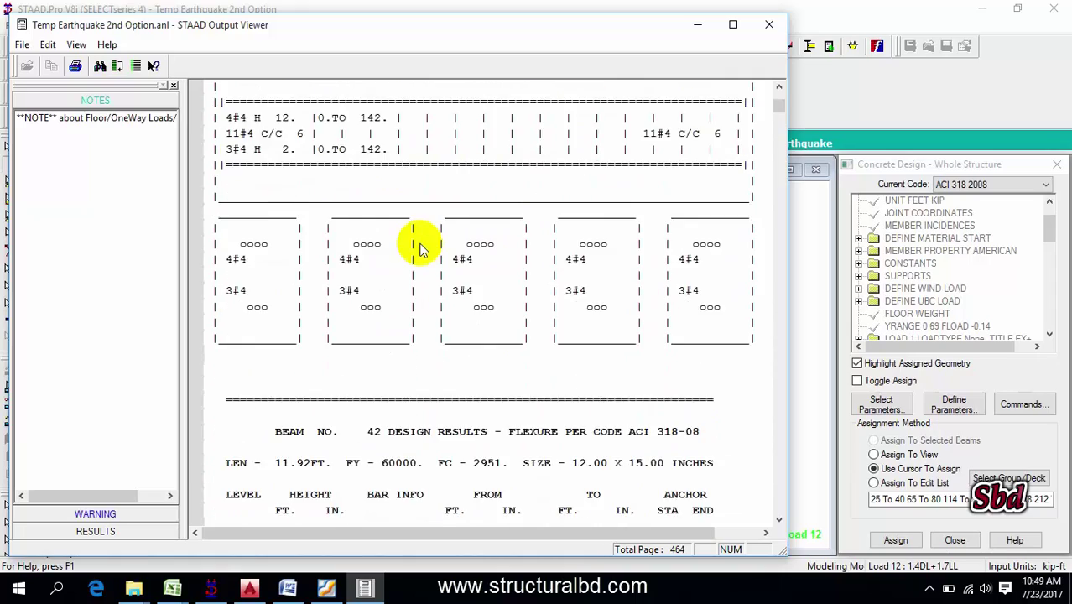
scroll(418, 240, up, 9)
scroll(549, 259, down, 20)
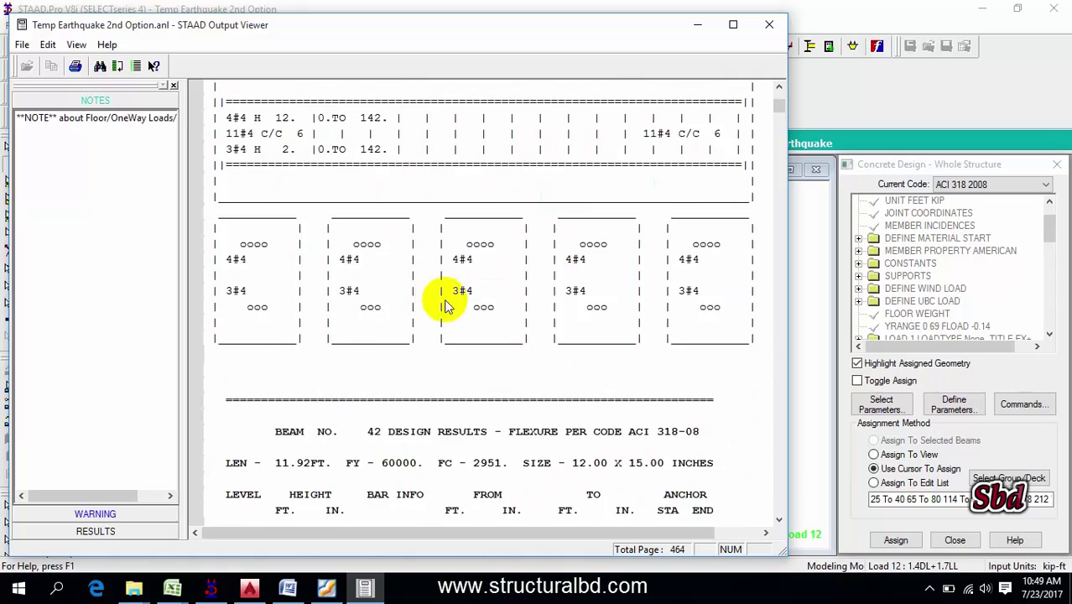
scroll(457, 310, down, 20)
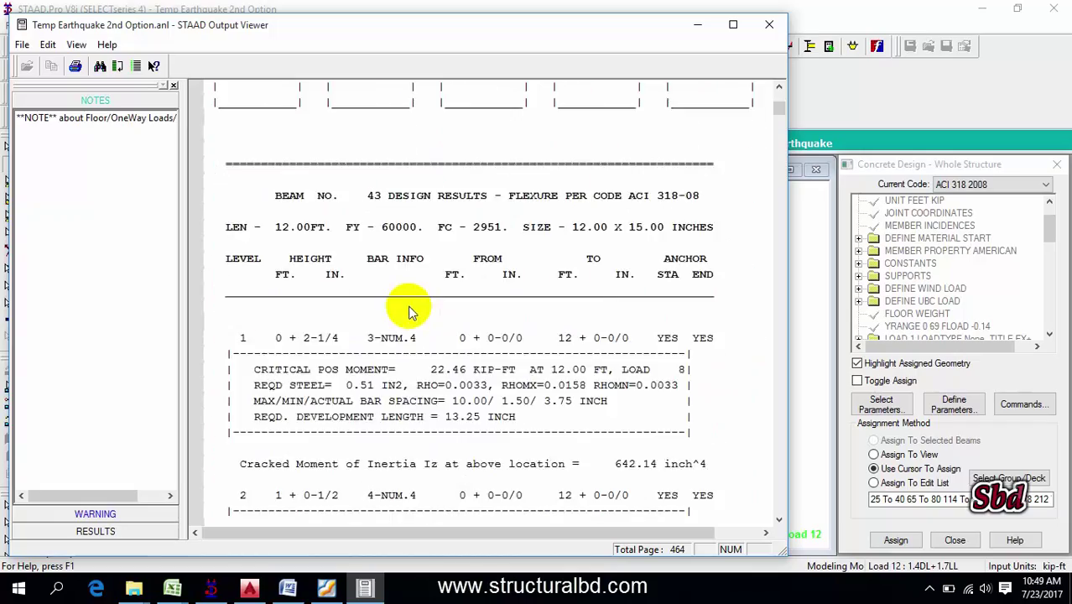
scroll(473, 348, down, 10)
drag(789, 196, 782, 516)
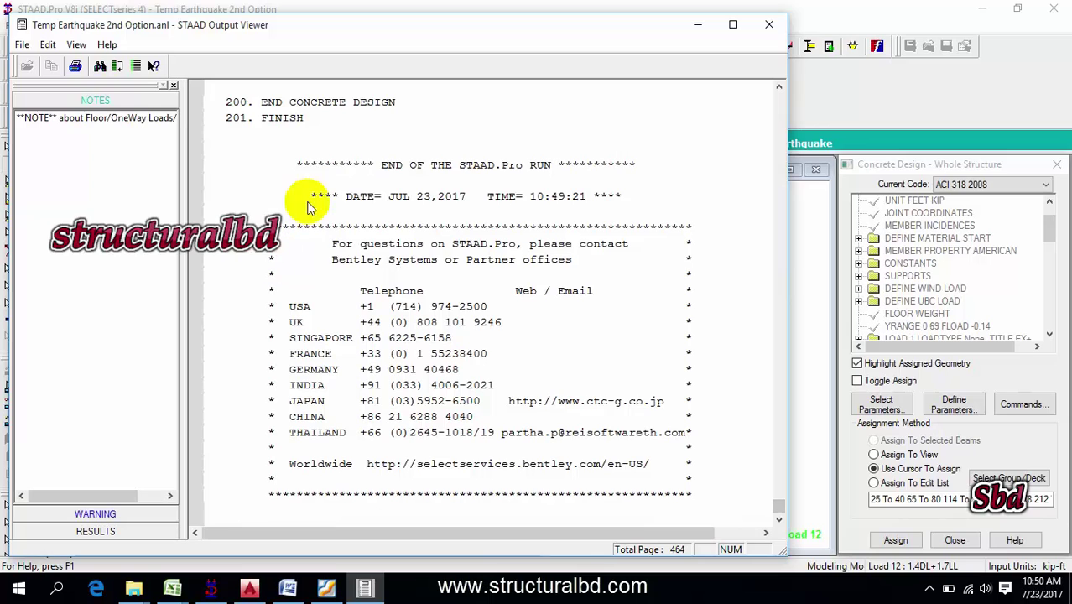
click(770, 26)
scroll(323, 220, up, 5)
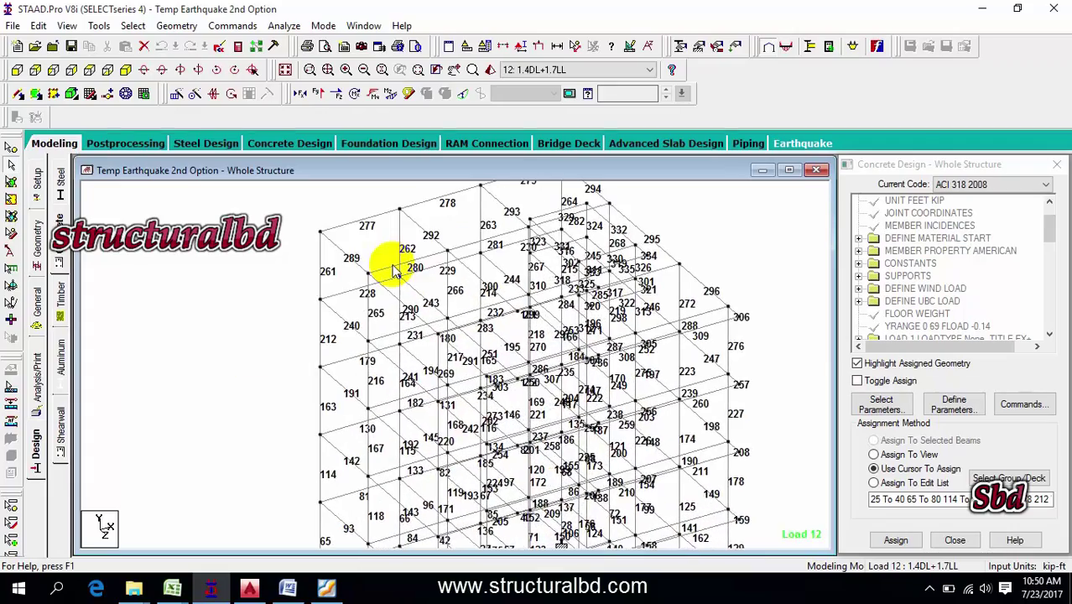
scroll(292, 369, up, 3)
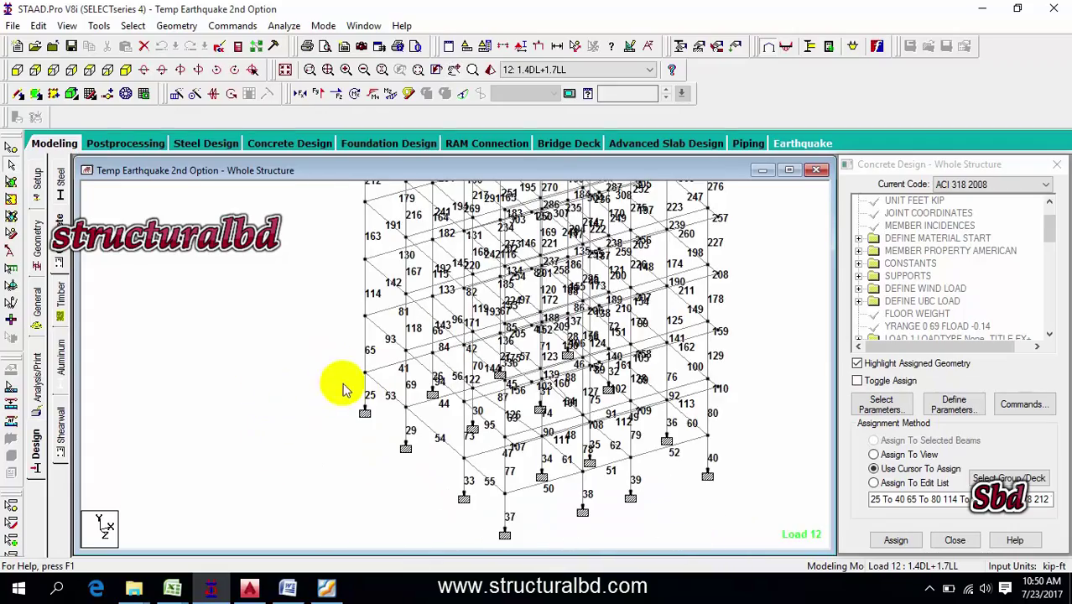
scroll(356, 338, up, 2)
double_click(330, 390)
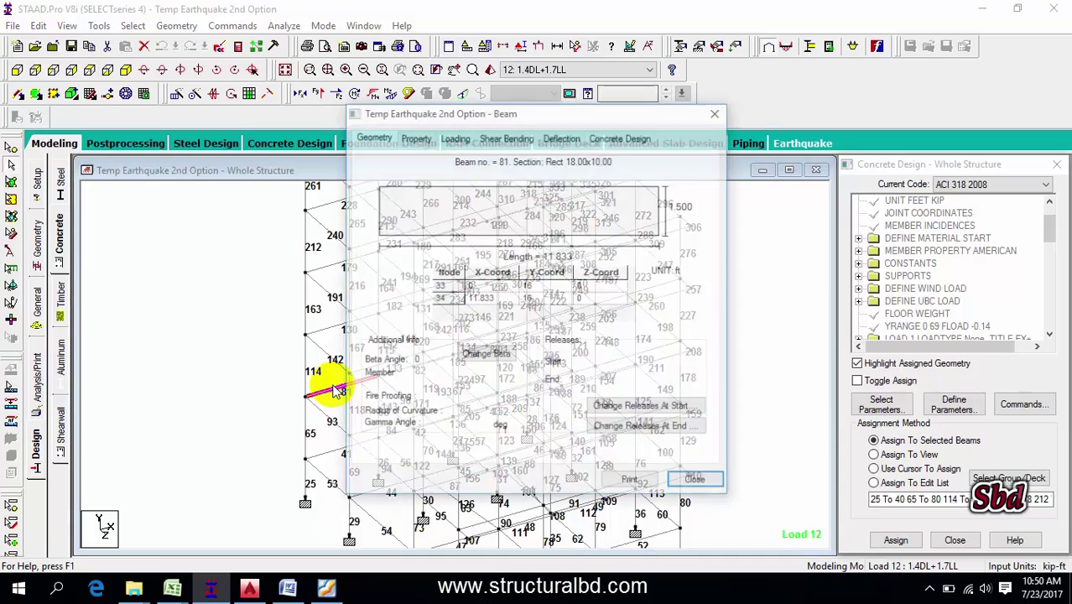
click(622, 138)
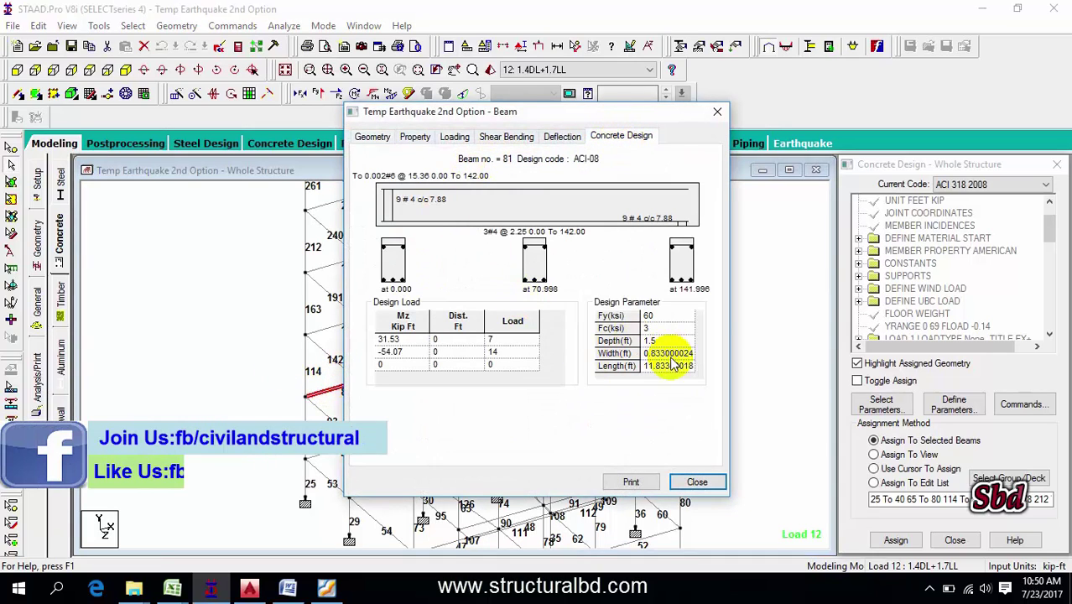
click(698, 482)
double_click(366, 359)
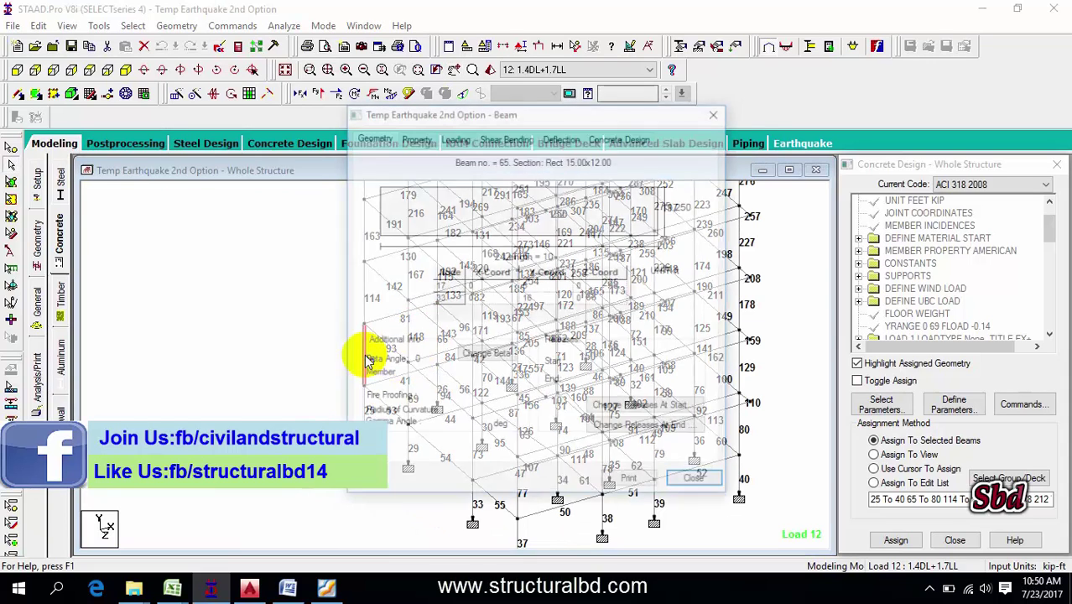
click(624, 137)
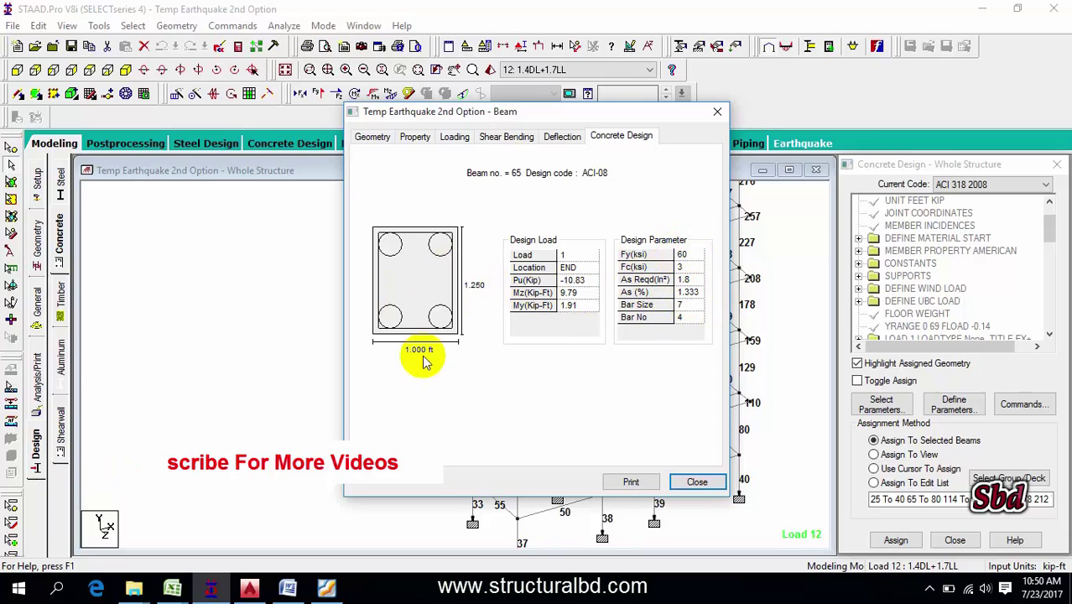
click(697, 481)
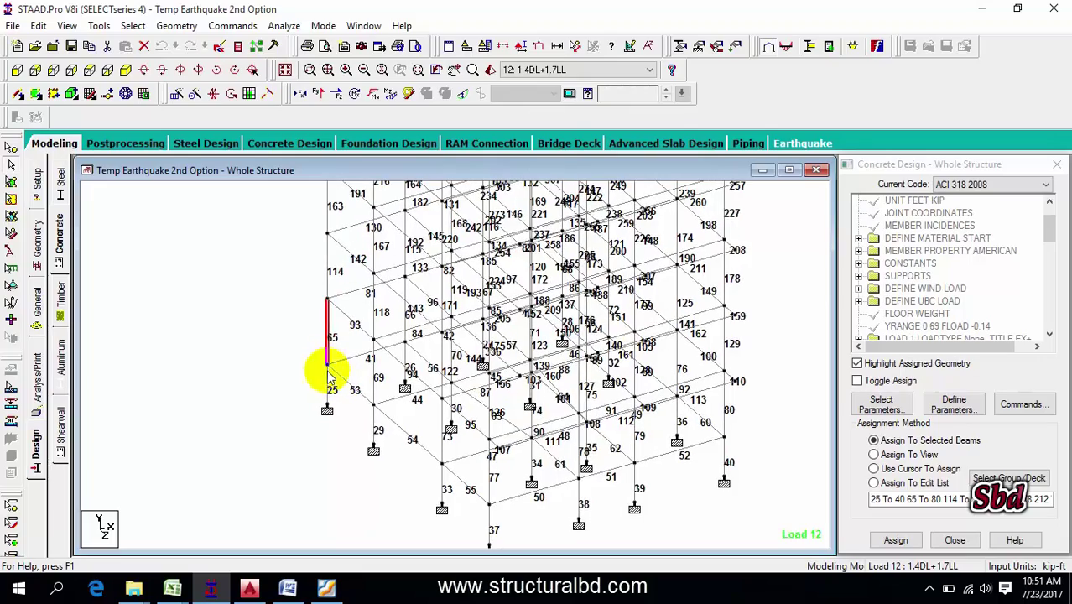
click(375, 426)
scroll(268, 369, down, 3)
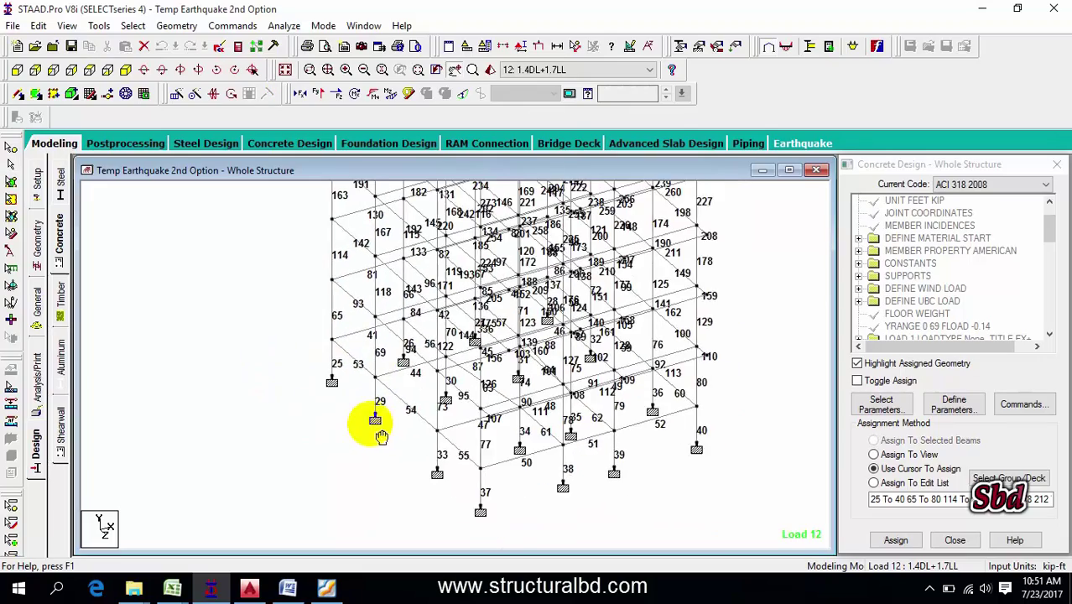
scroll(424, 348, down, 3)
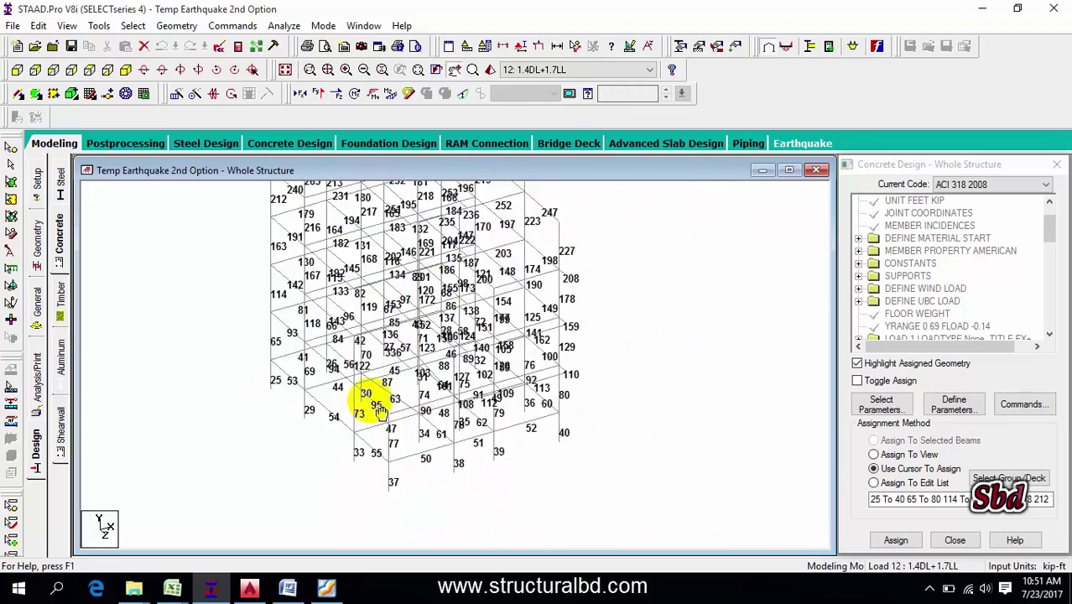
scroll(382, 373, up, 2)
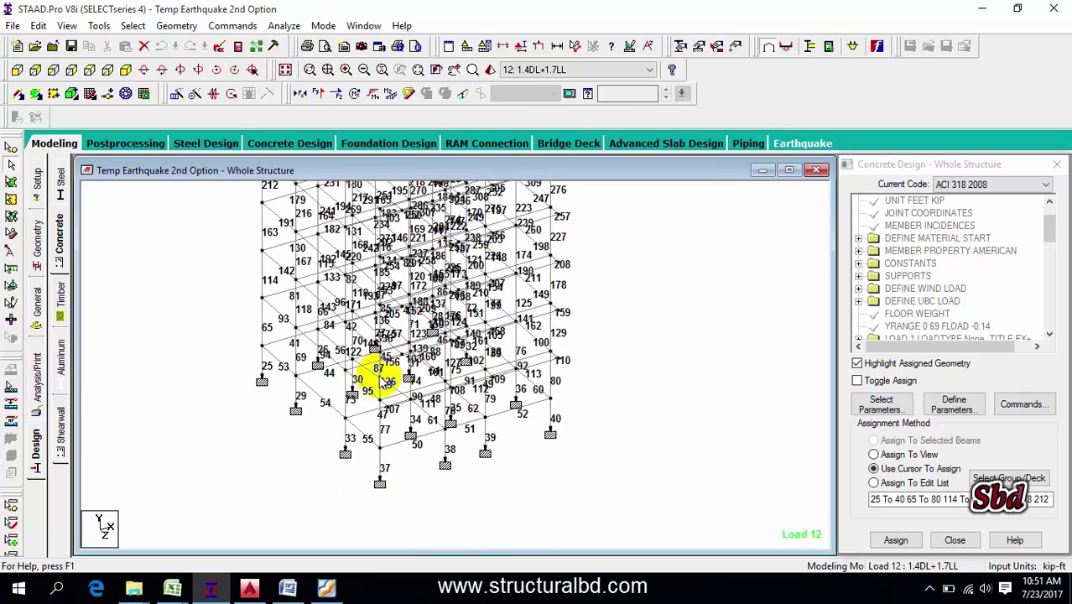
scroll(463, 302, up, 1)
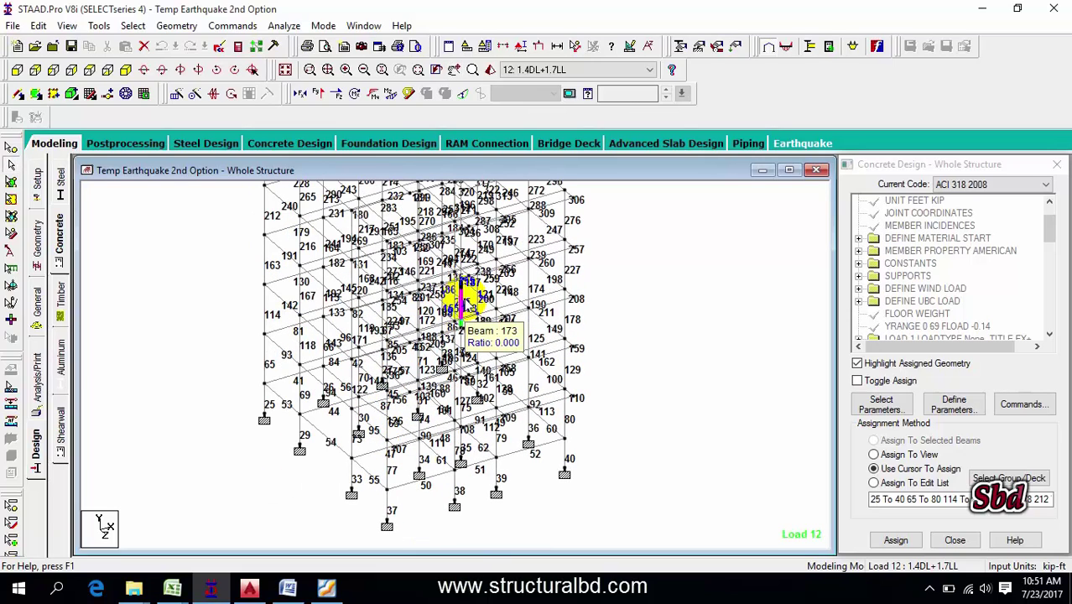
scroll(463, 302, up, 1)
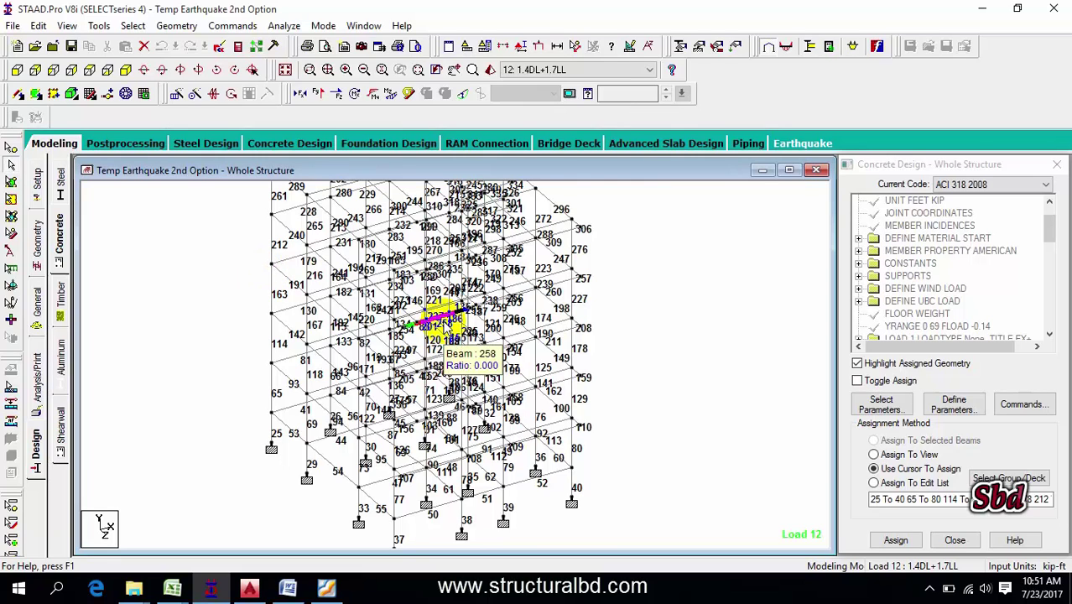
scroll(511, 369, down, 2)
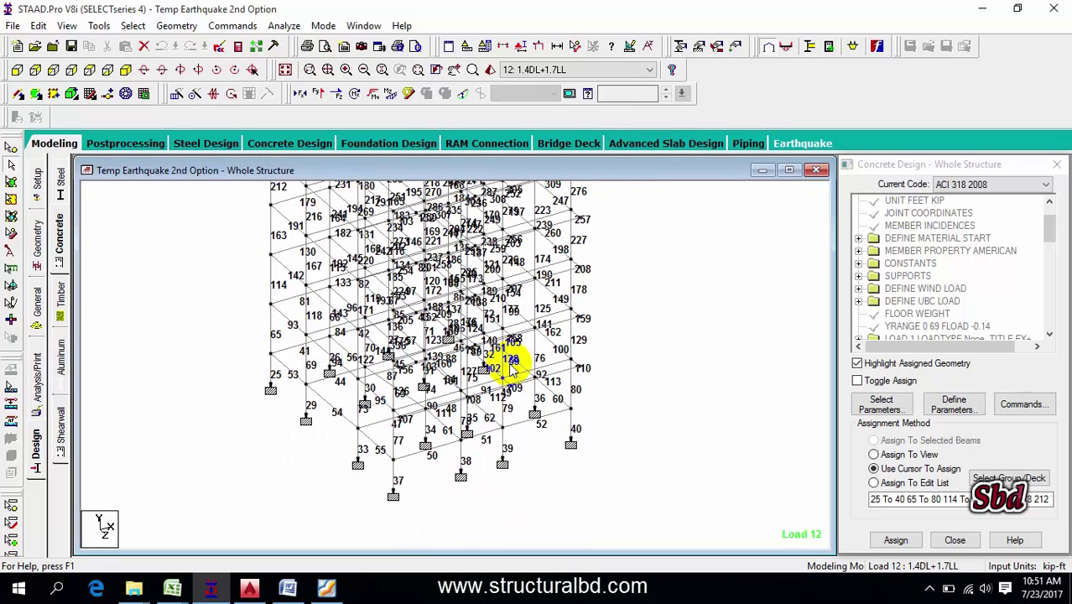
scroll(535, 354, up, 2)
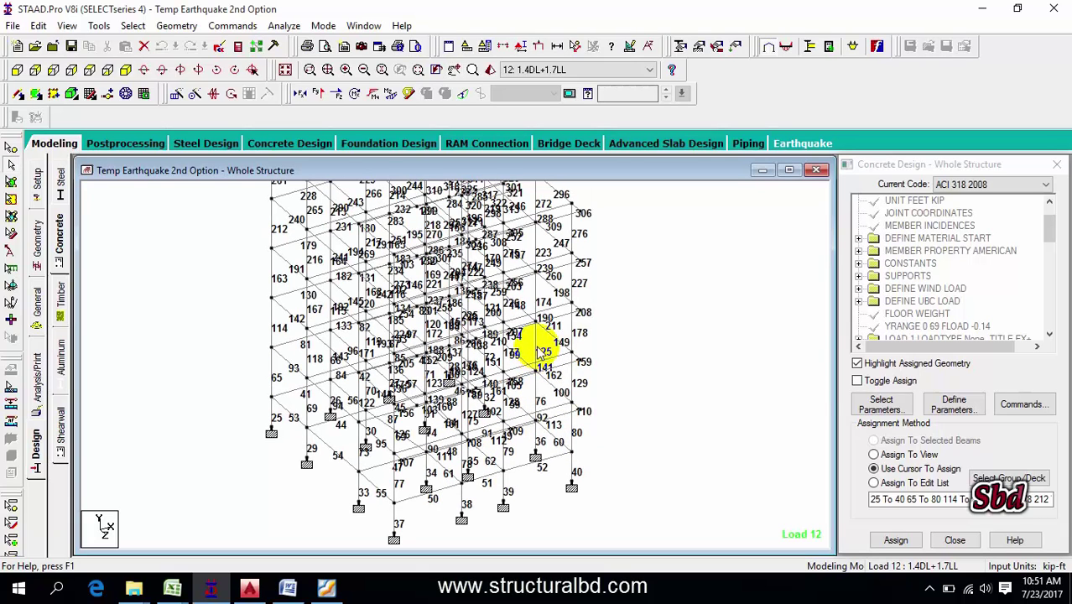
scroll(651, 311, up, 2)
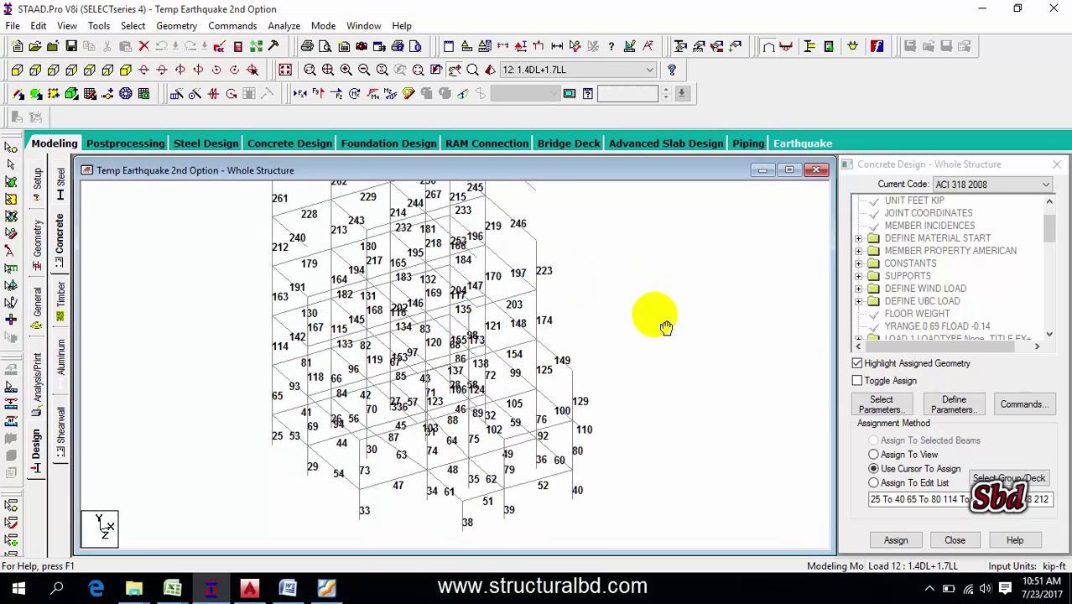